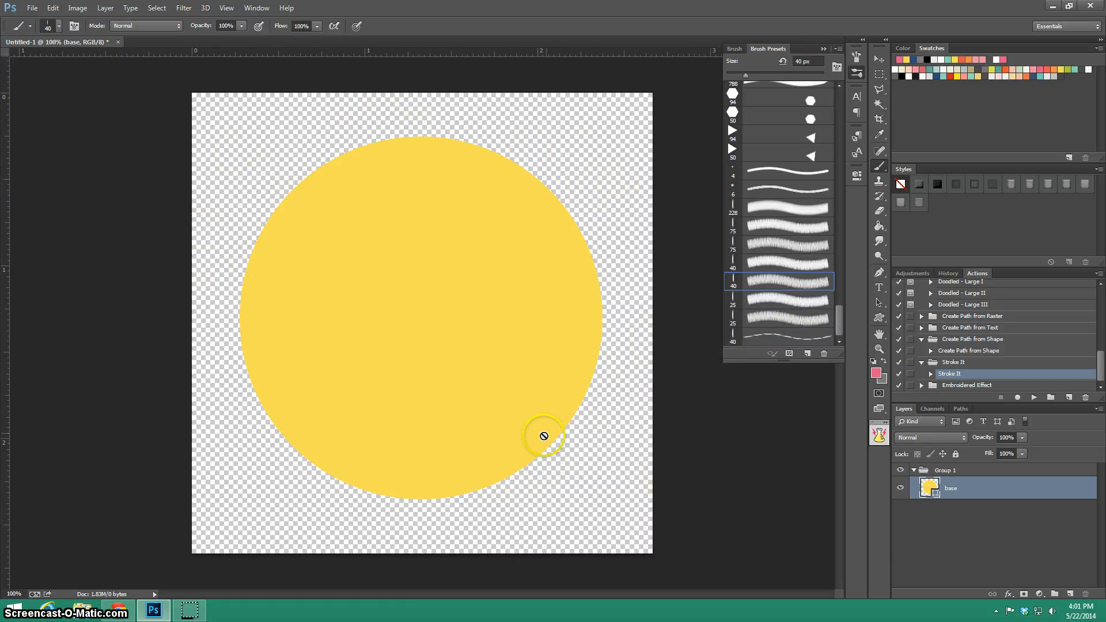
Take the base layer out of Group 1 and remove the group, keeping the yellow circle.
left_click(991, 473)
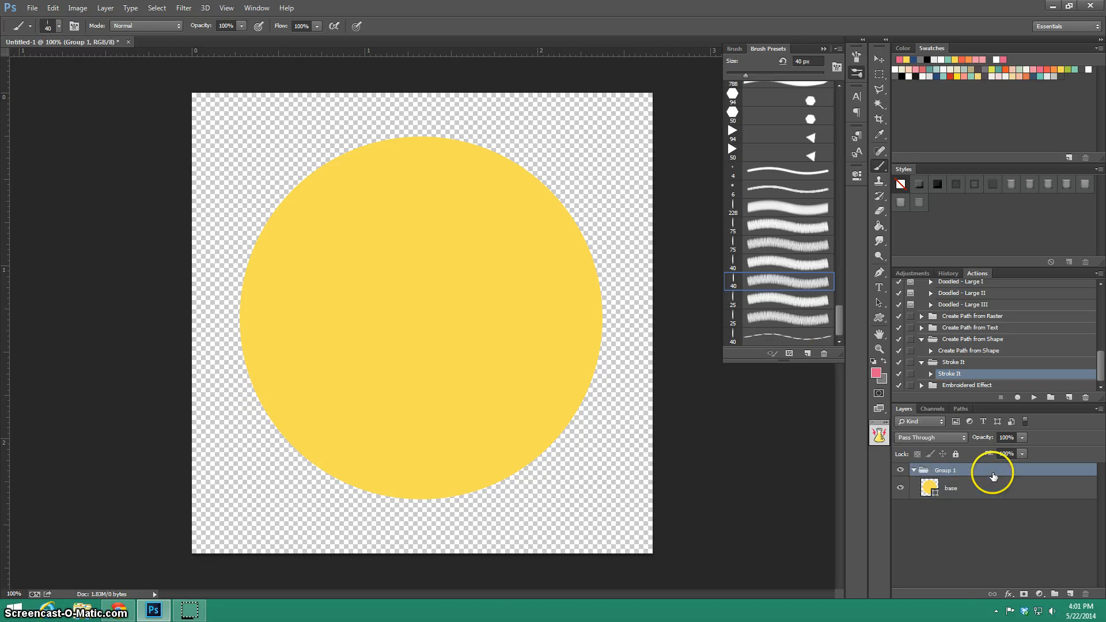
mouse_move(993, 476)
left_mouse_down()
mouse_move(1001, 550)
mouse_move(1000, 477)
left_mouse_up()
left_click(979, 490)
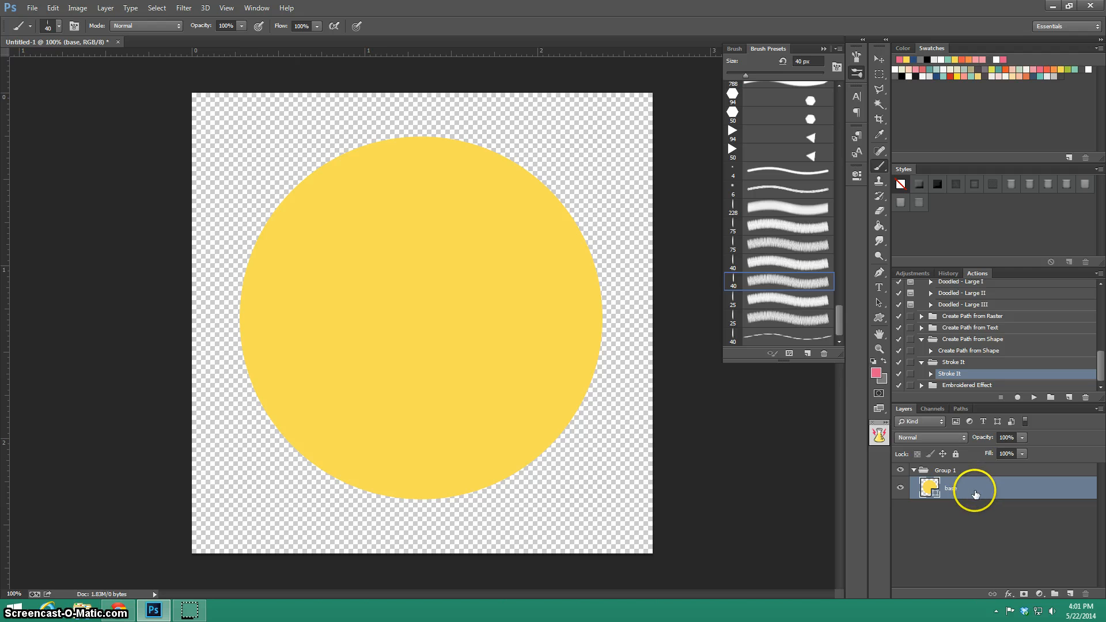
double_click(974, 466)
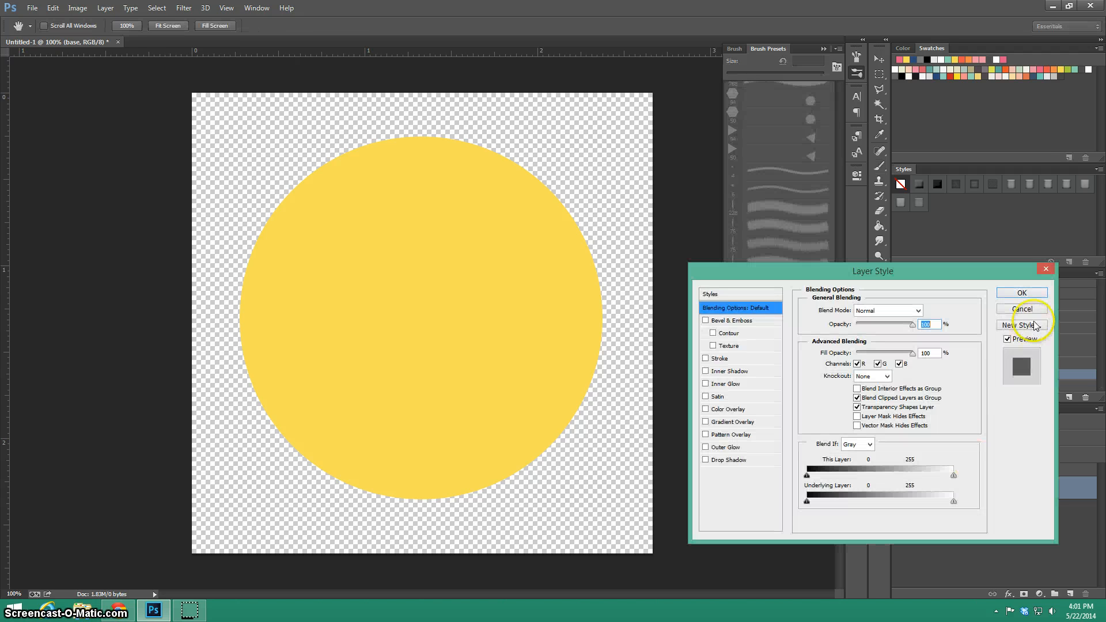
left_click(1020, 316)
mouse_move(999, 473)
left_mouse_down()
mouse_move(997, 488)
mouse_move(995, 461)
mouse_move(995, 478)
left_mouse_up()
left_click(1079, 594)
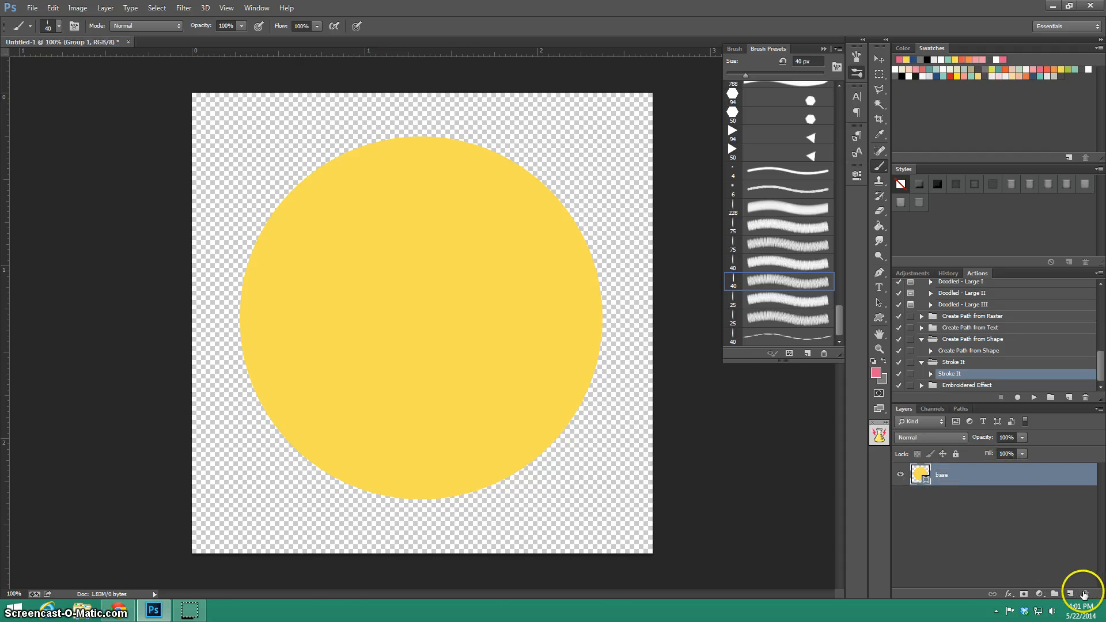
Collapse the open action sets, then expand the Create Path from Shape set and select its action.
left_click(769, 375)
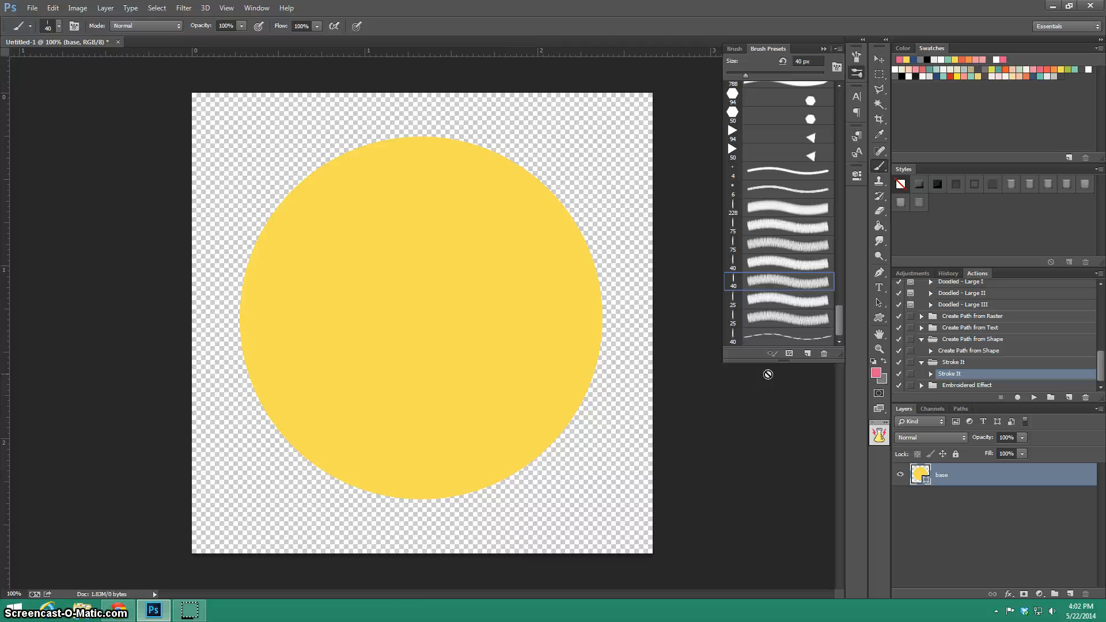
left_click(765, 374)
left_click(922, 339)
left_click(922, 363)
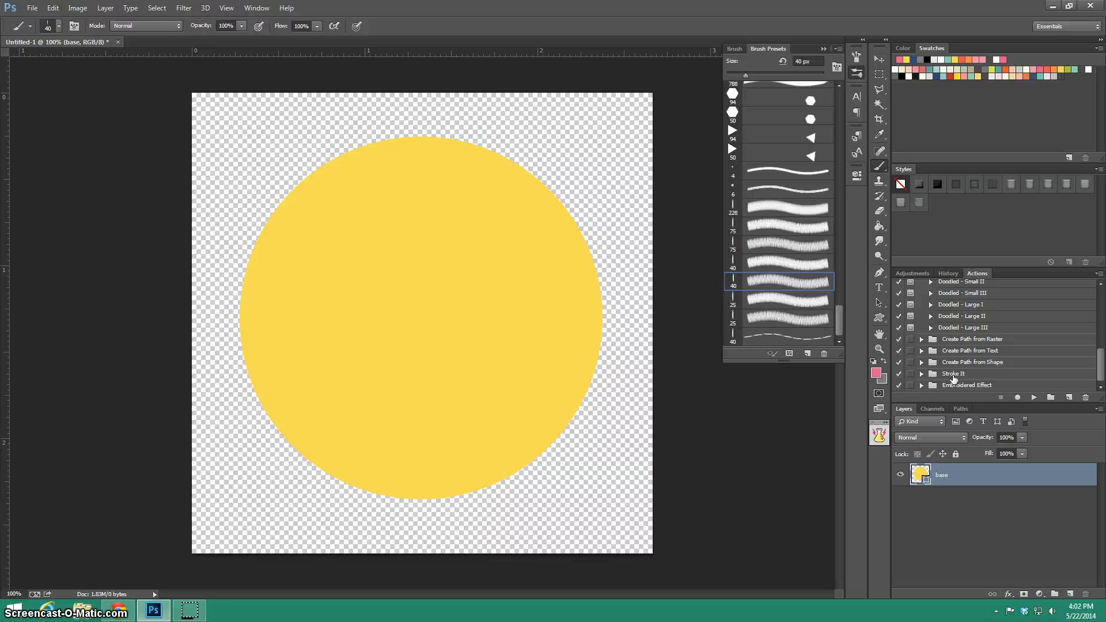
left_click(903, 353)
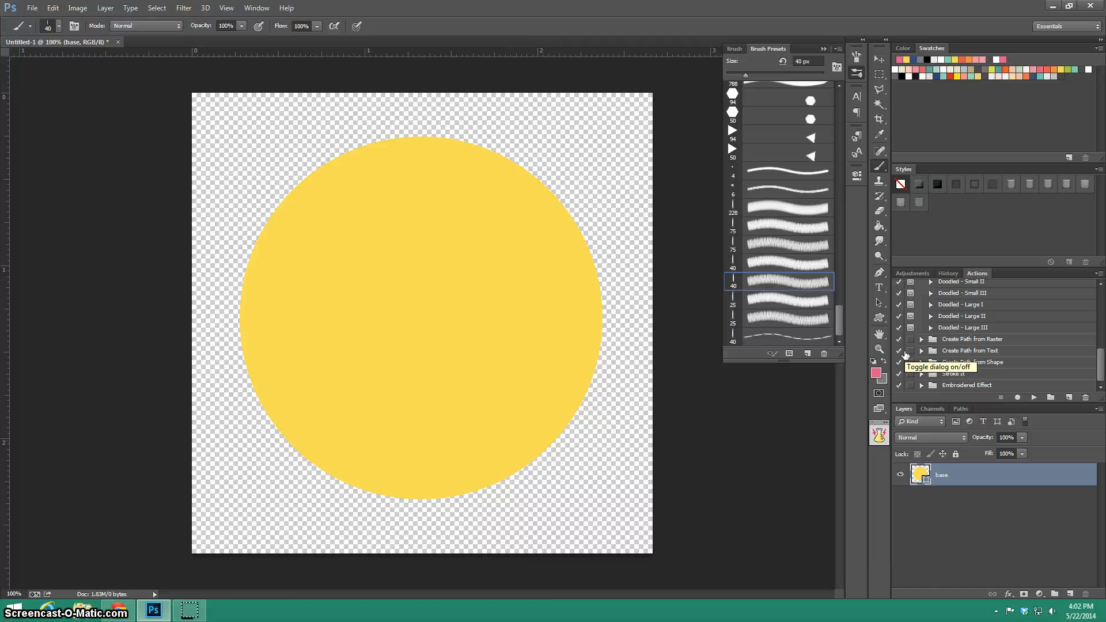
left_click(1021, 473)
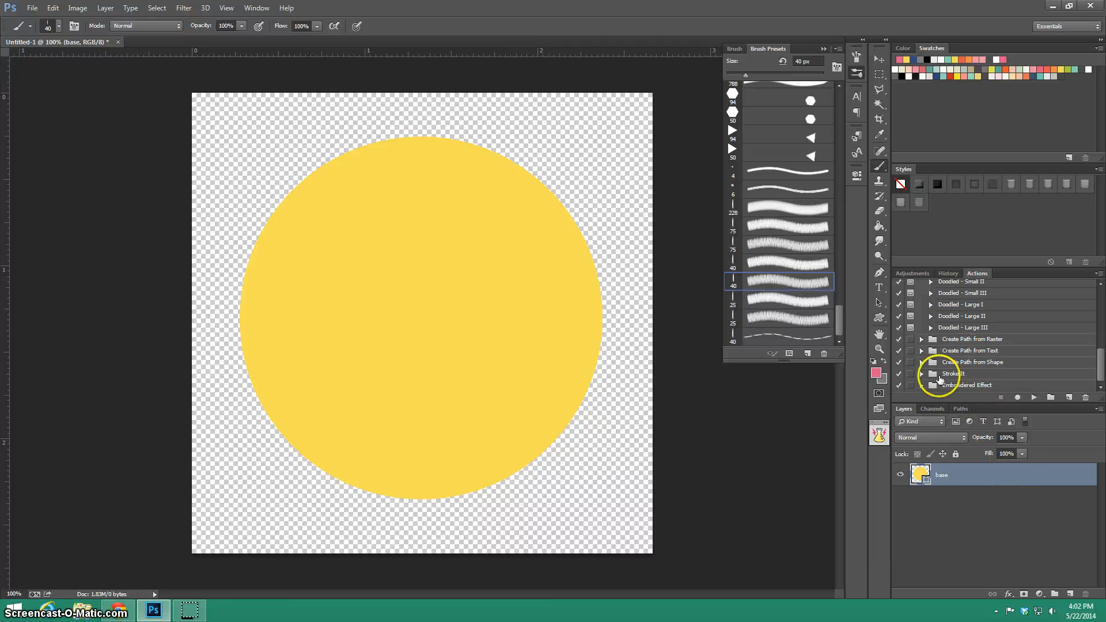
left_click(922, 362)
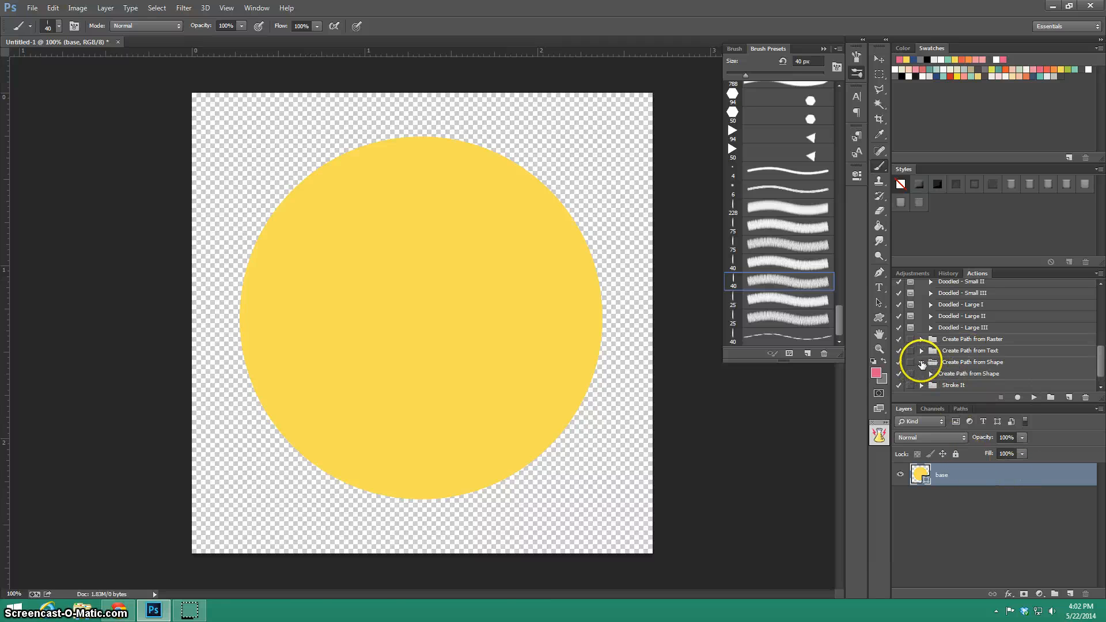
left_click(979, 373)
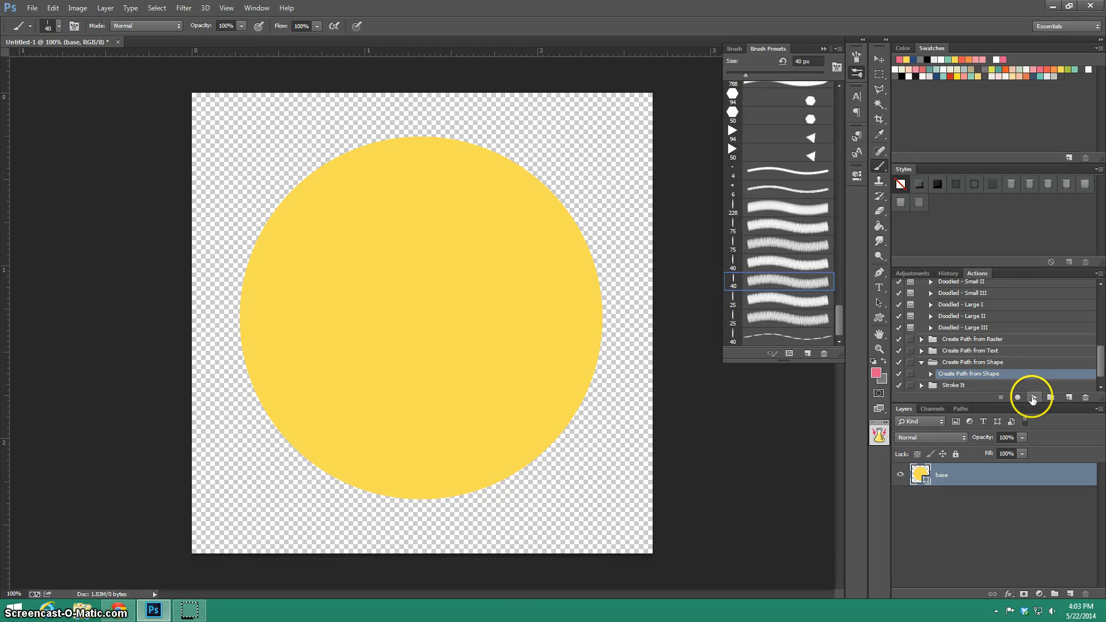
Delete the existing Stroke It path from the document's paths.
left_click(967, 409)
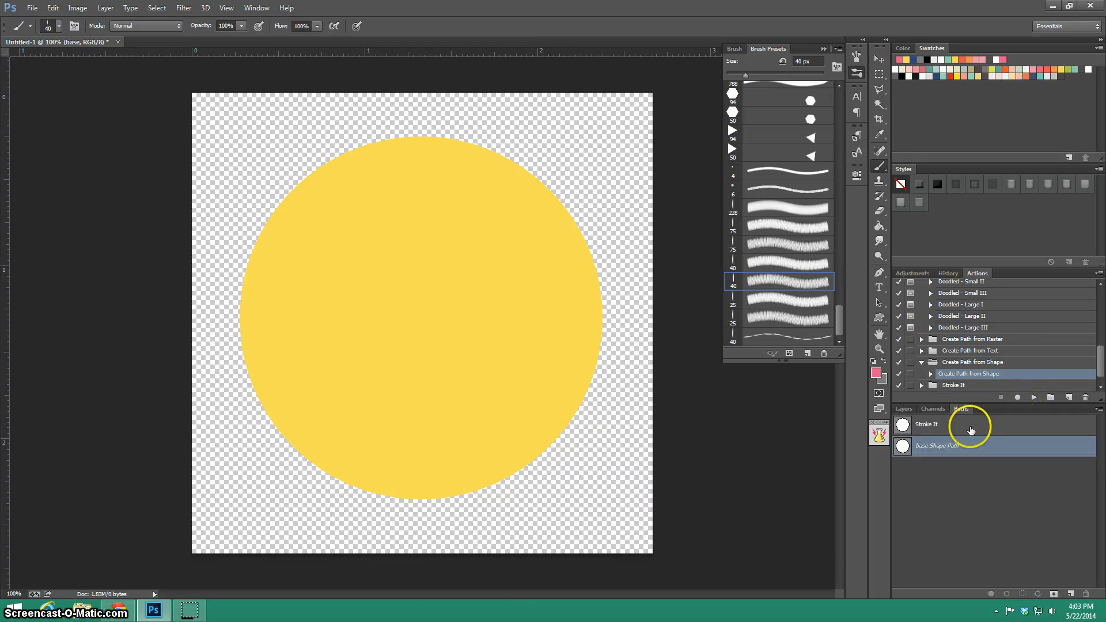
left_click(971, 426)
left_click(971, 430)
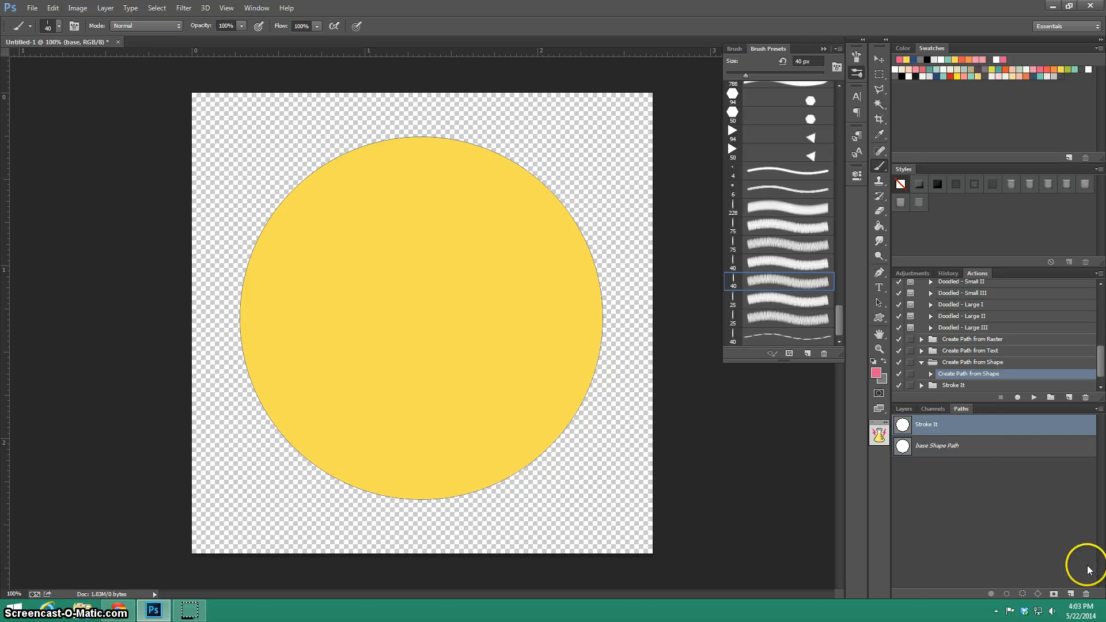
left_click(1086, 594)
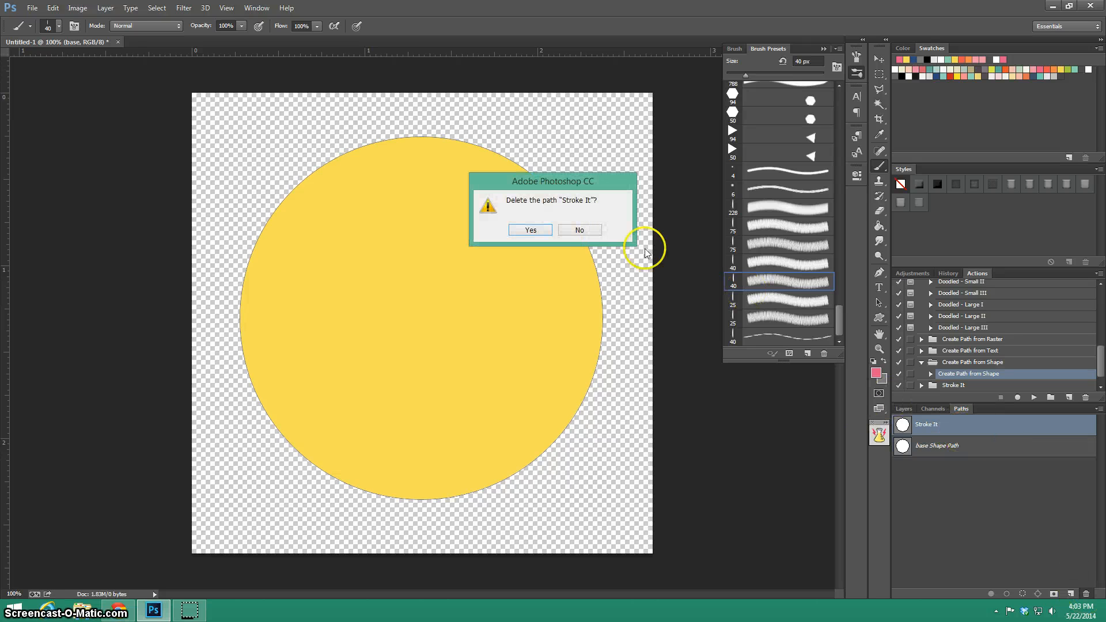
left_click(525, 229)
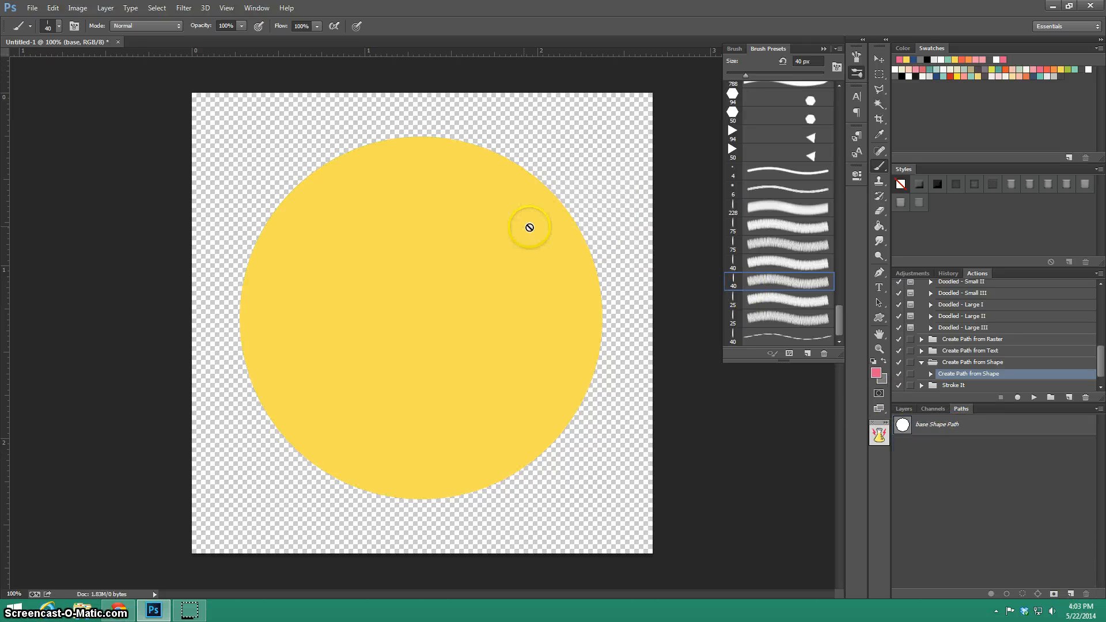
Run the Create Path from Shape action on the base layer and check the path it creates.
left_click(910, 410)
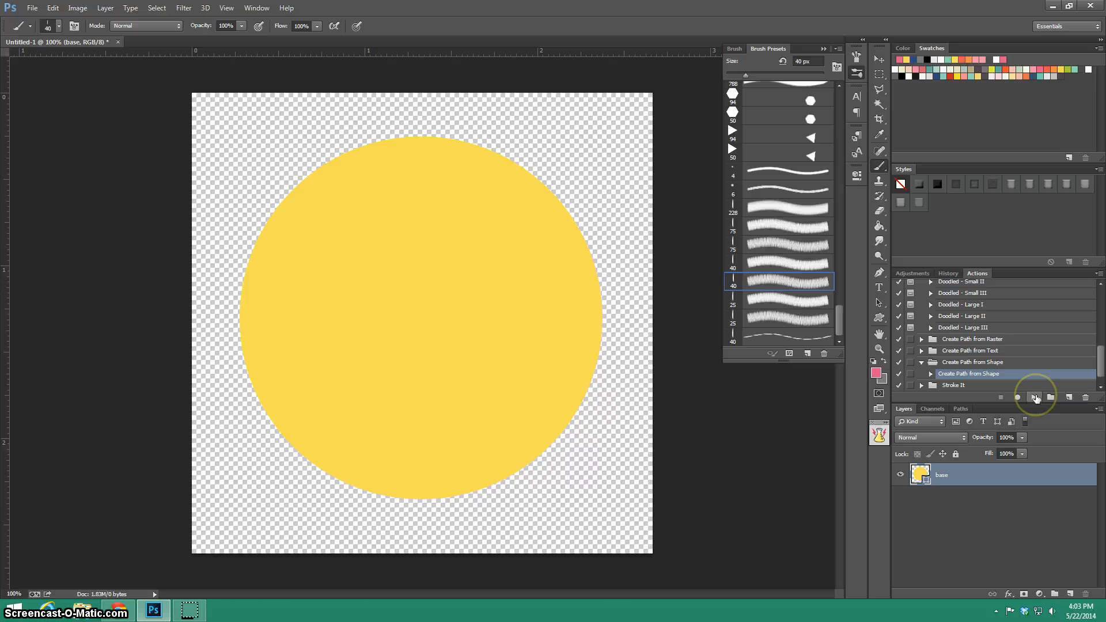
left_click(1035, 398)
right_click(1017, 478)
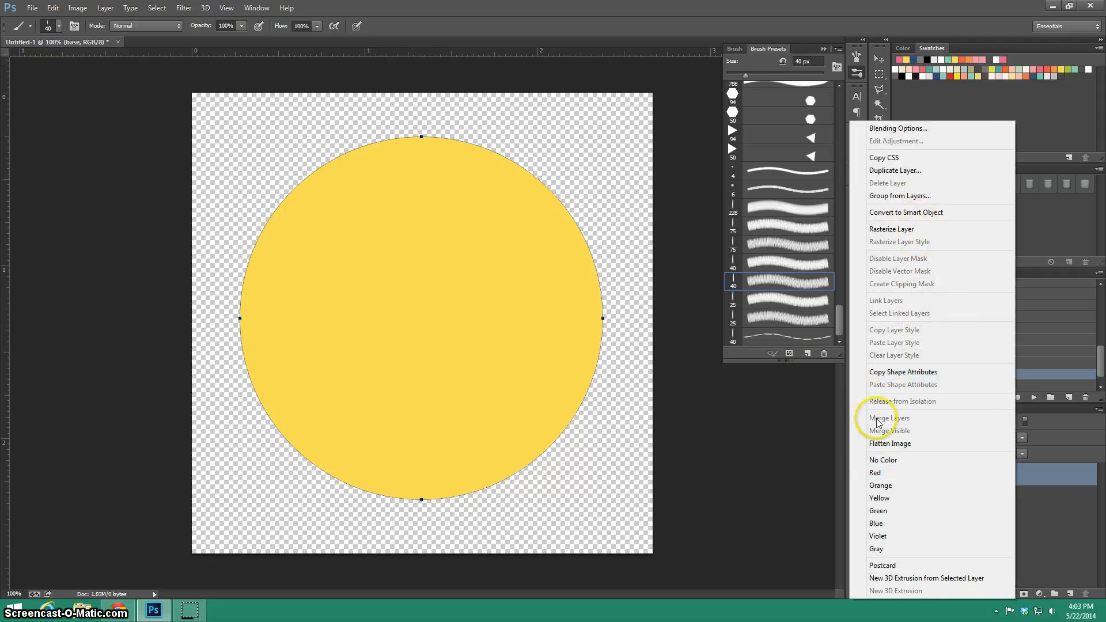
left_click(1045, 521)
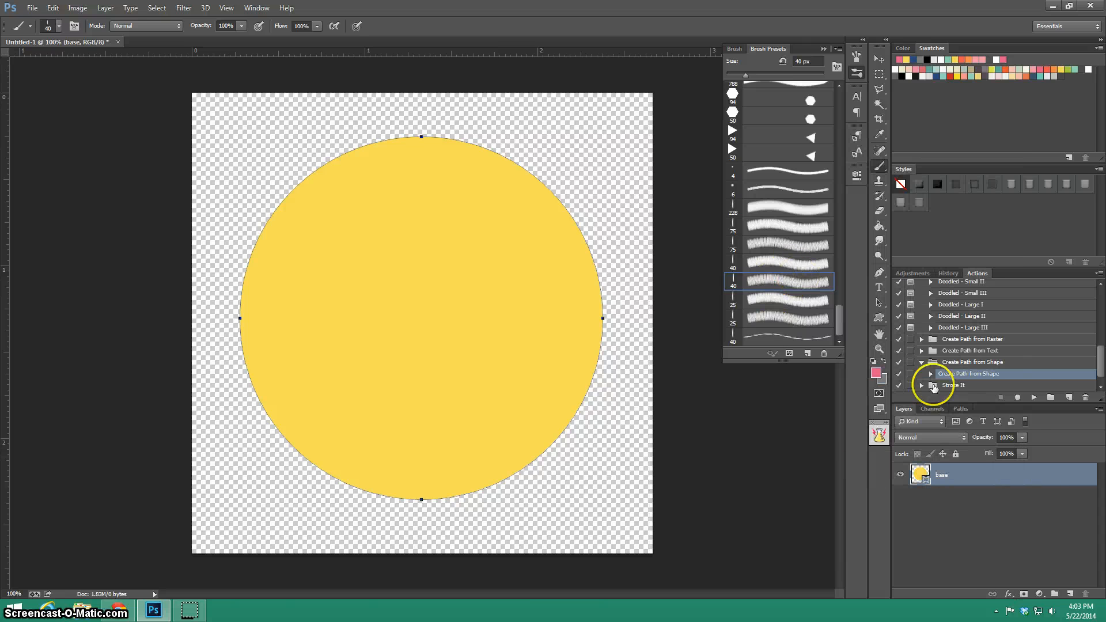
left_click(960, 409)
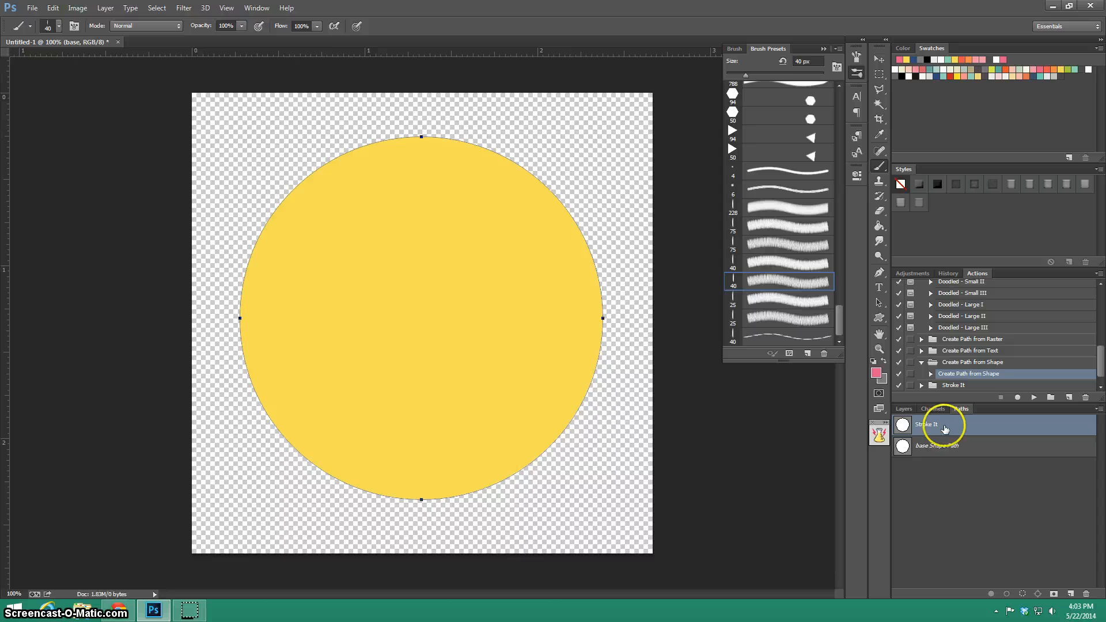
left_click(906, 409)
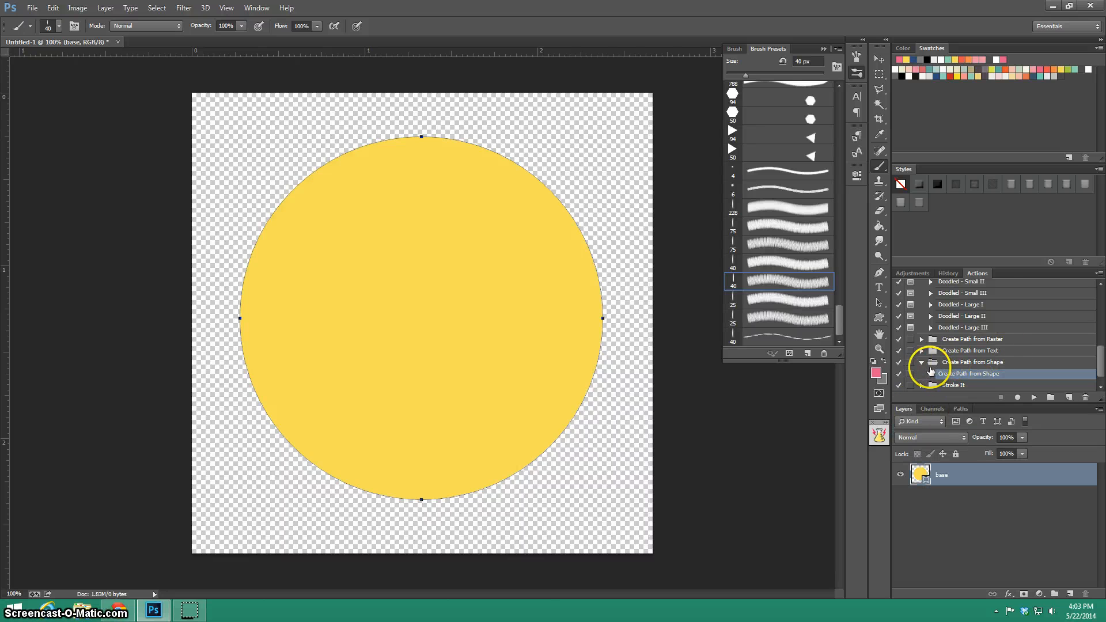
Collapse the Create Path from Shape action set and expand the Stroke It set.
scroll(926, 357, "down", 1)
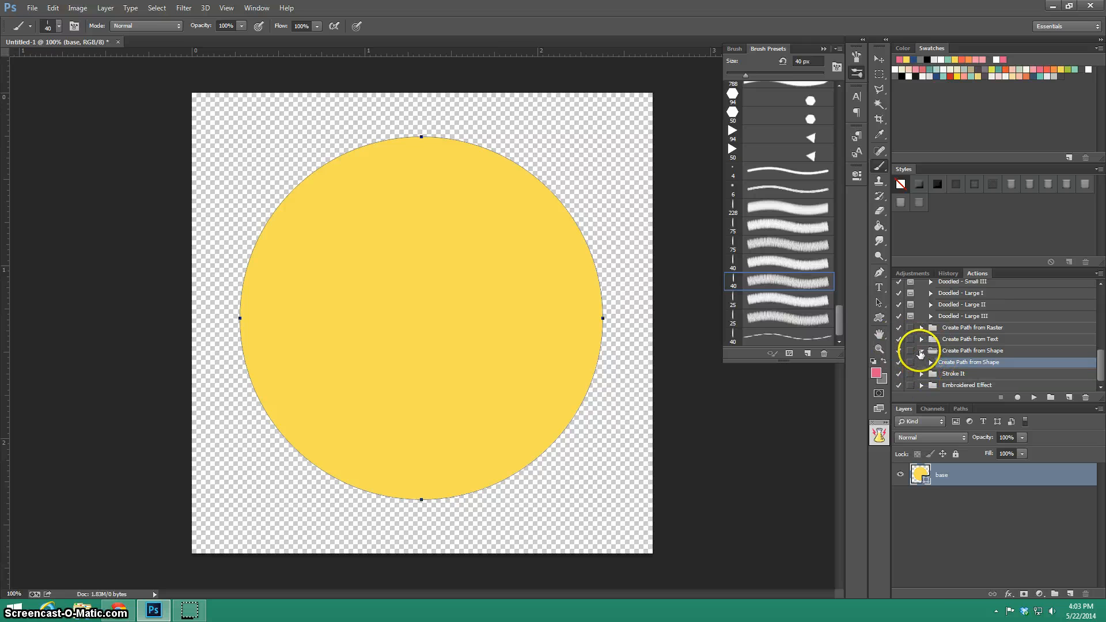
left_click(921, 351)
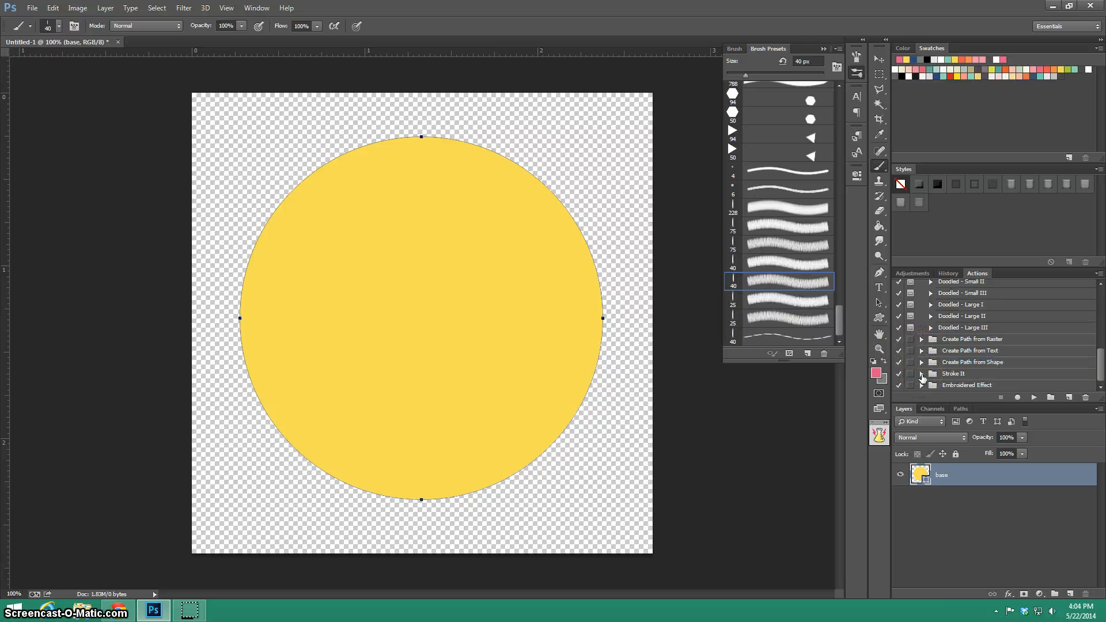
left_click(922, 375)
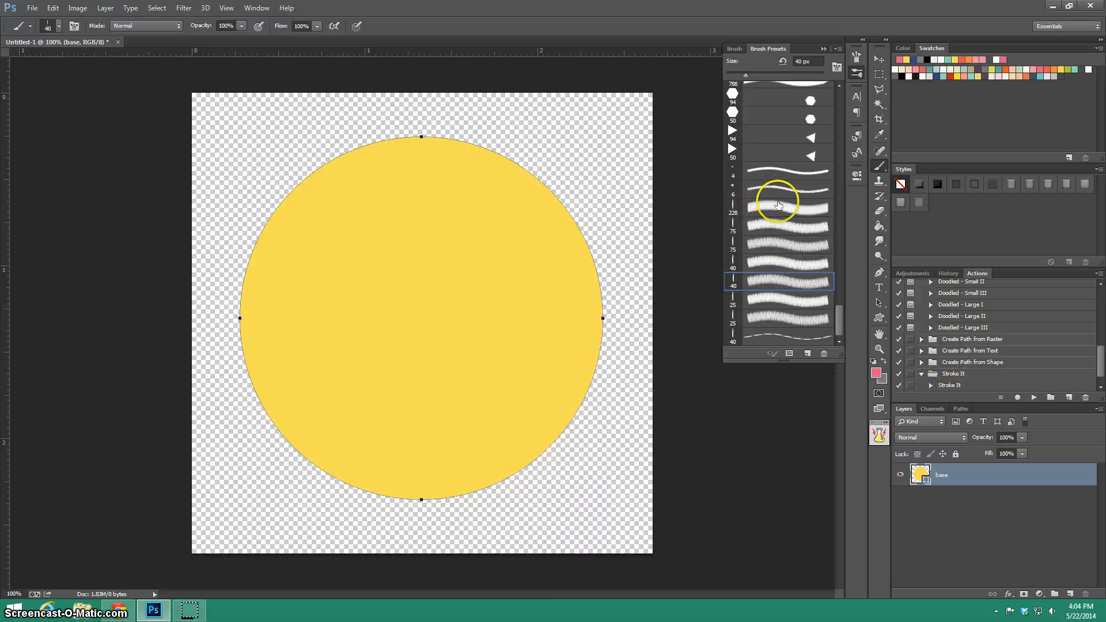
Confirm the pink ec5b87 as the foreground color and activate the Brush tool.
scroll(780, 213, "up", 1)
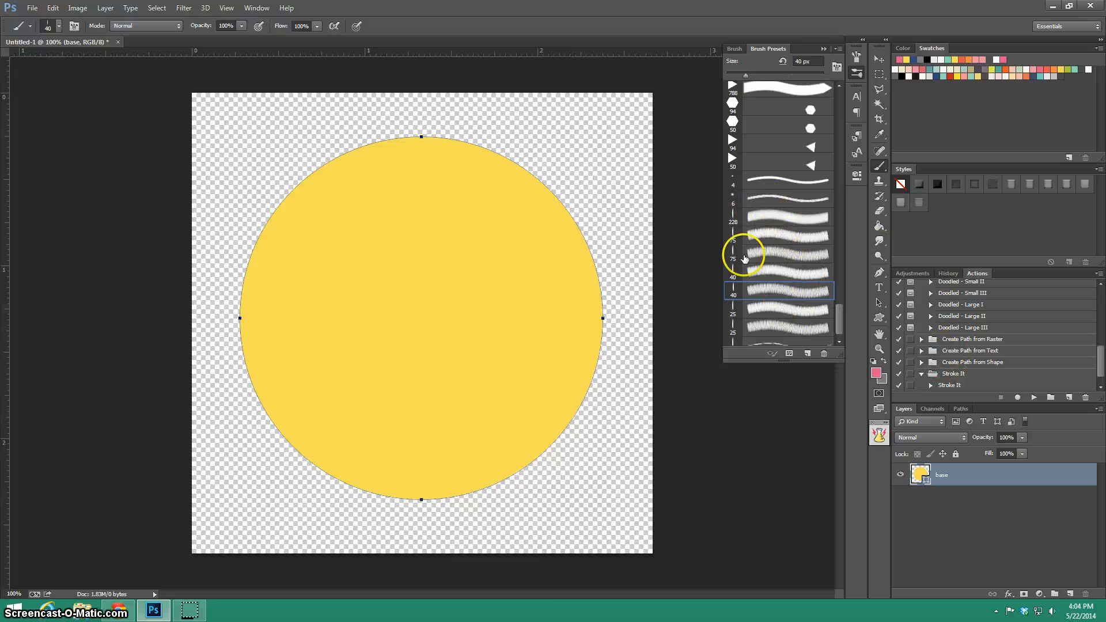
left_click(876, 374)
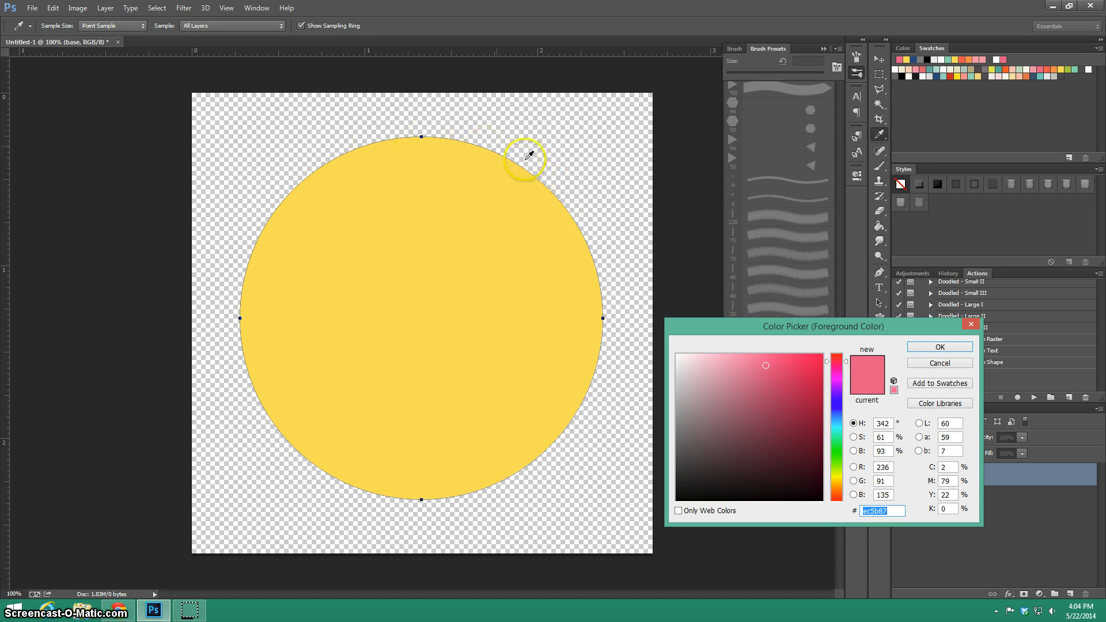
left_click(939, 348)
key("b")
left_click(815, 249)
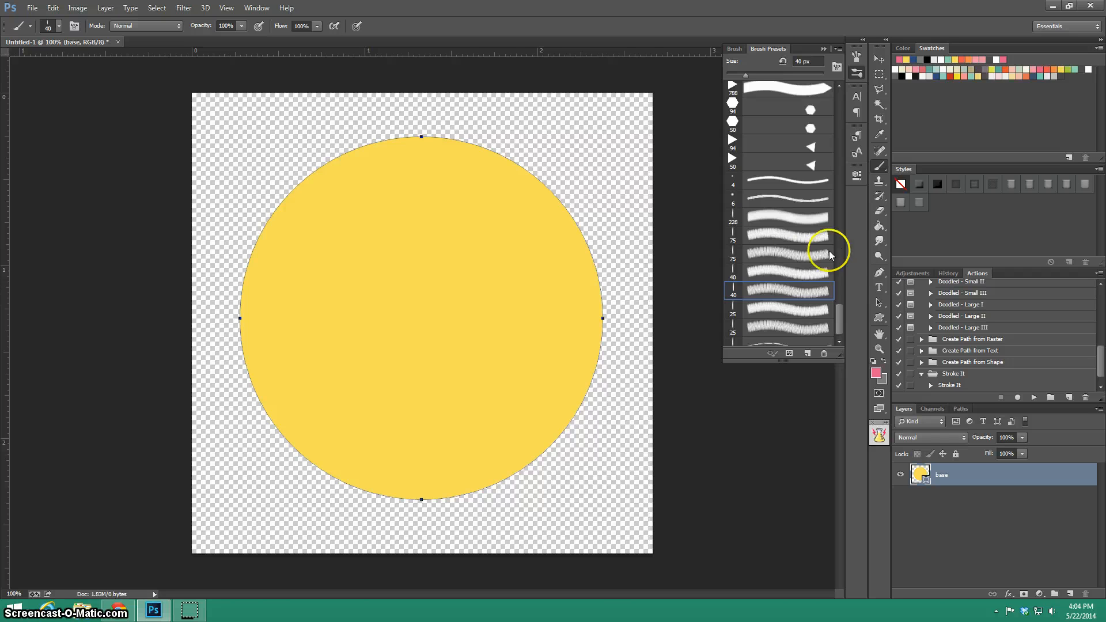
Choose the first of the two 40 px thread brush presets and stroke the circle's path with the Stroke It action.
left_click(770, 238)
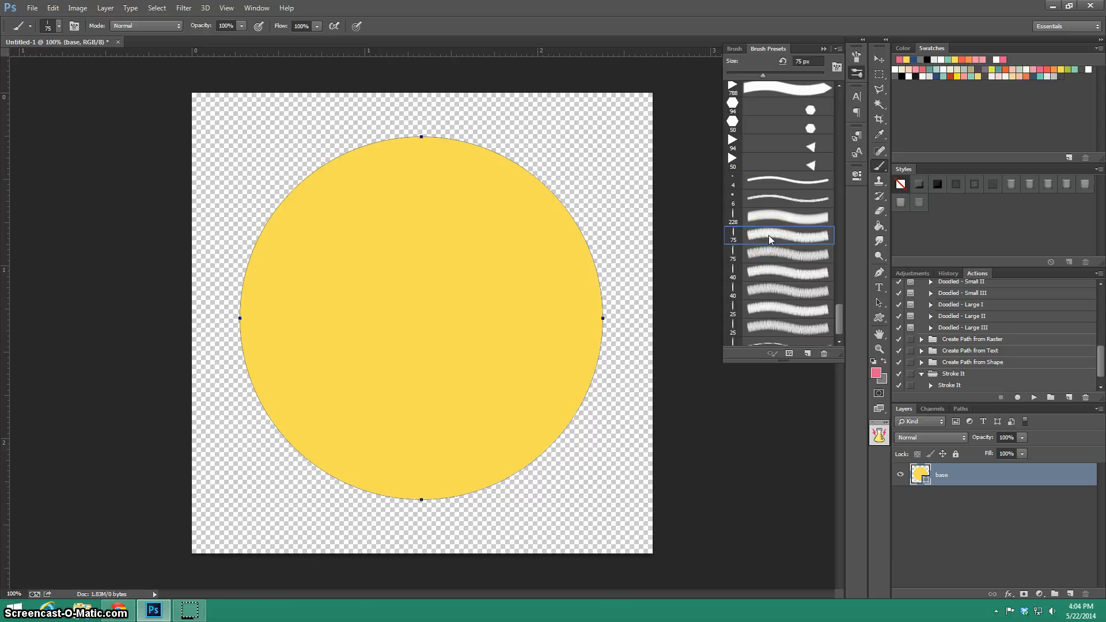
left_click(769, 254)
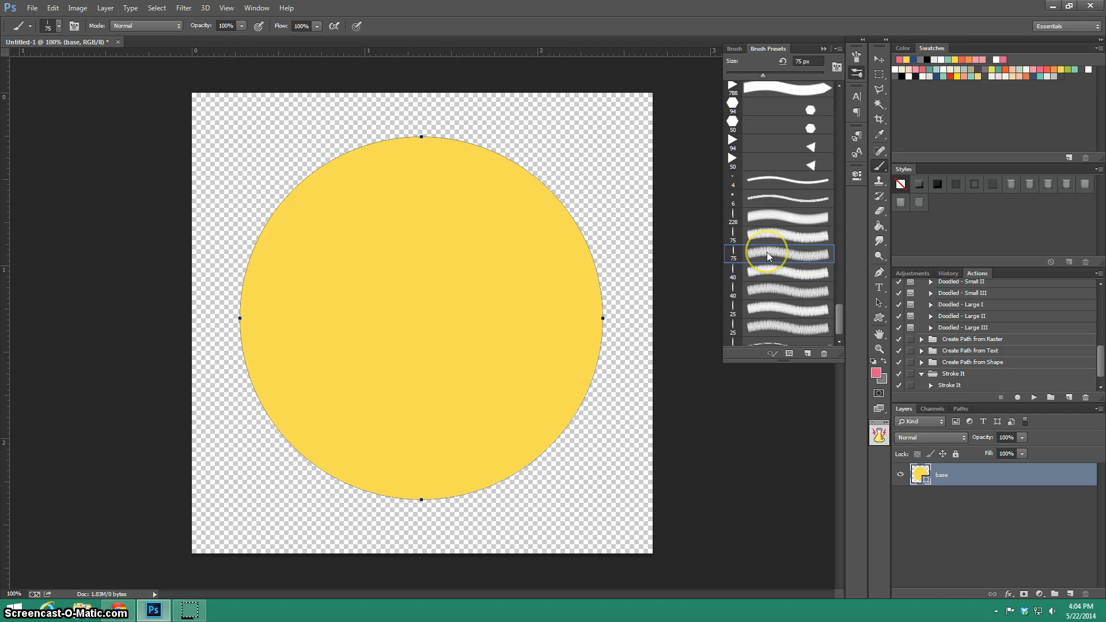
left_click(774, 238)
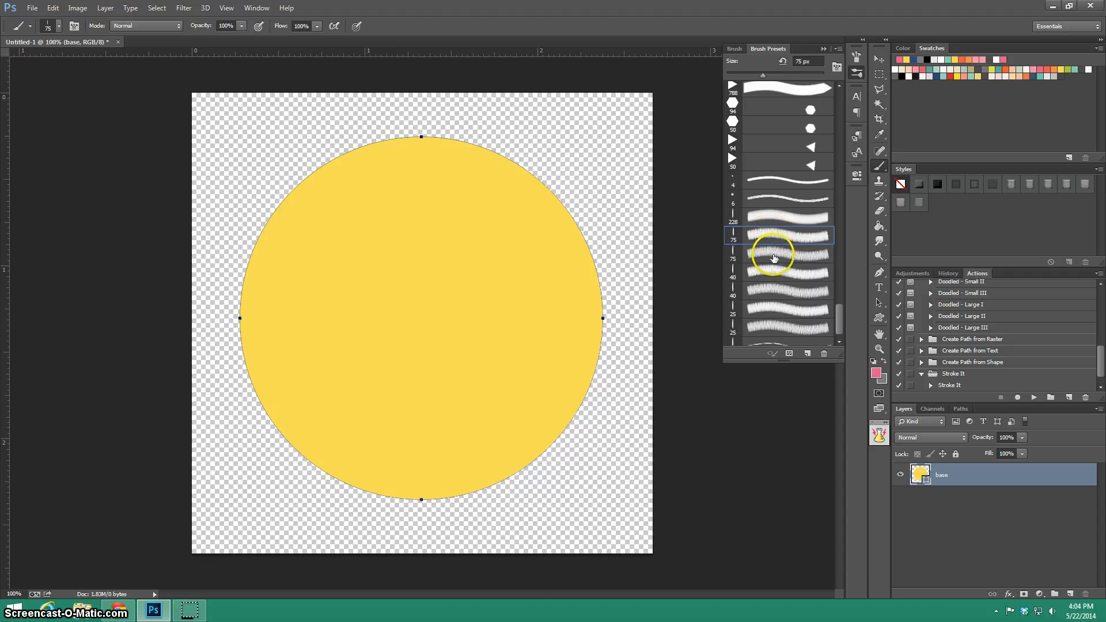
left_click(771, 253)
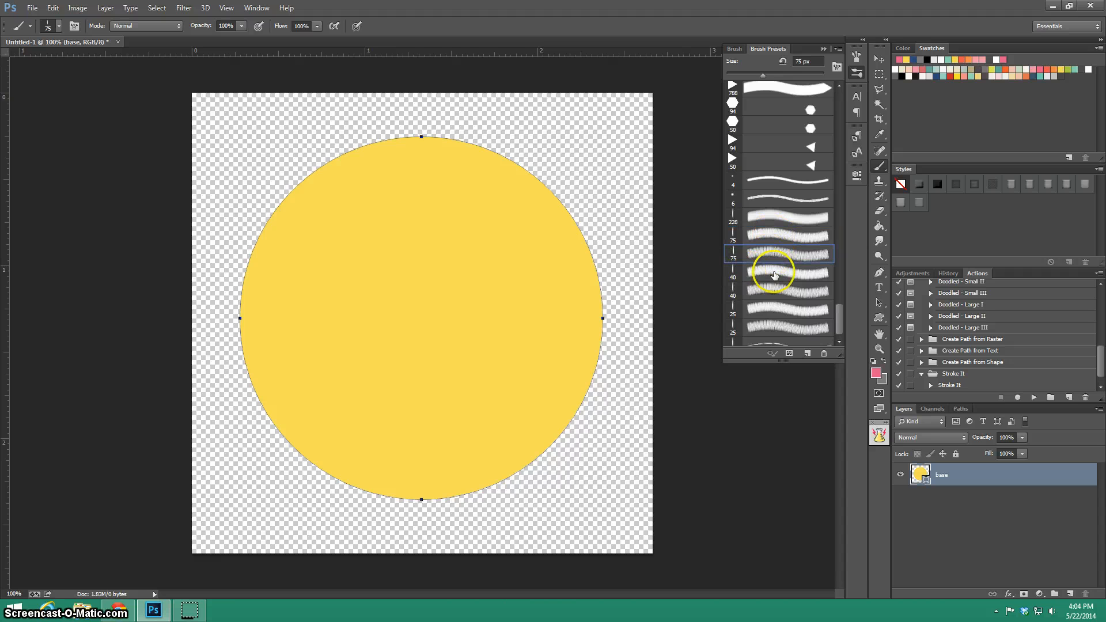
left_click(774, 272)
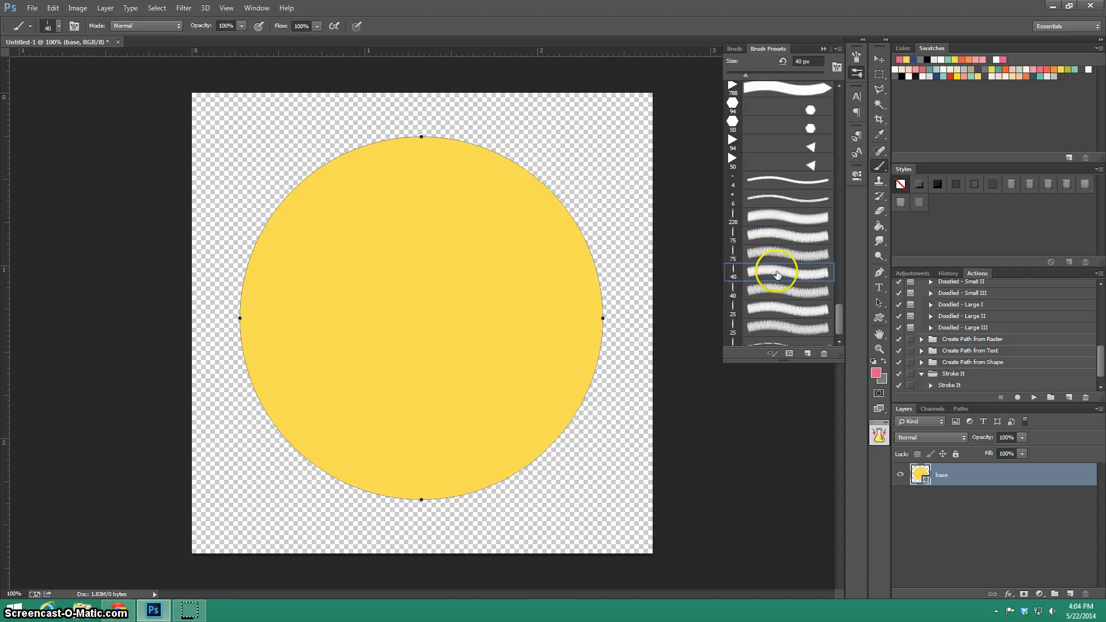
left_click(947, 385)
left_click(1028, 400)
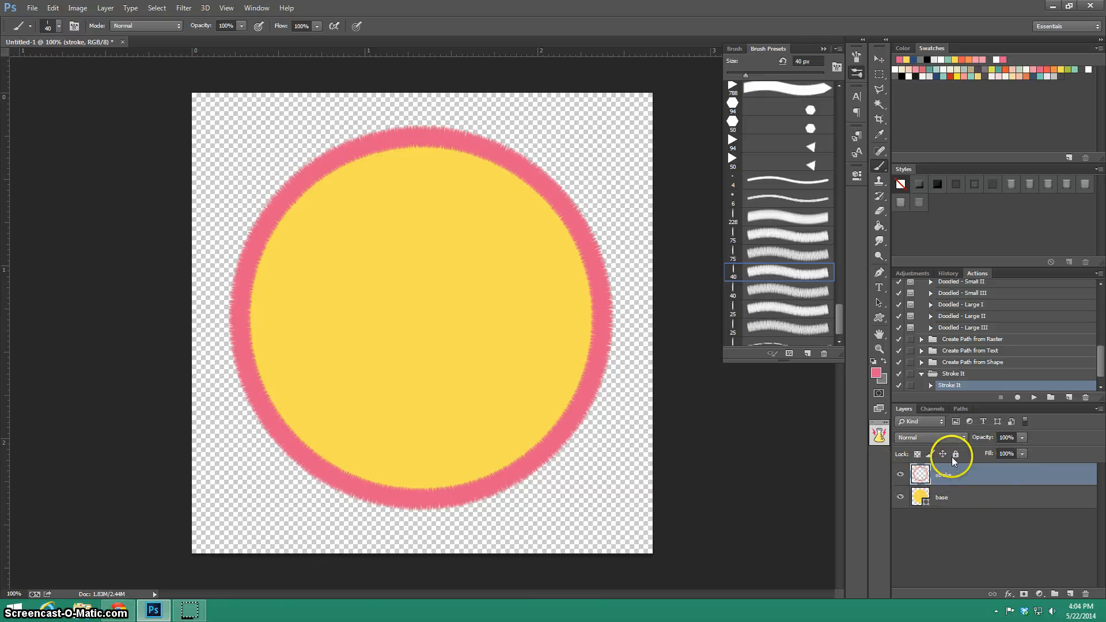
Add a second stroke layer by running Stroke It with the second 40 px thread brush preset.
left_click(787, 291)
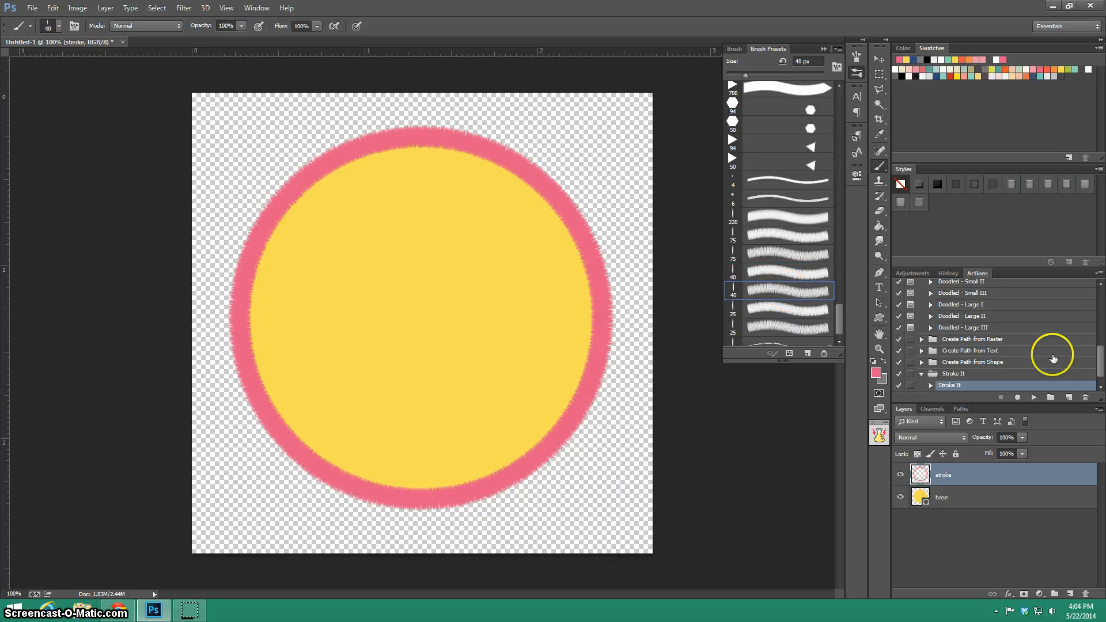
left_click(1033, 399)
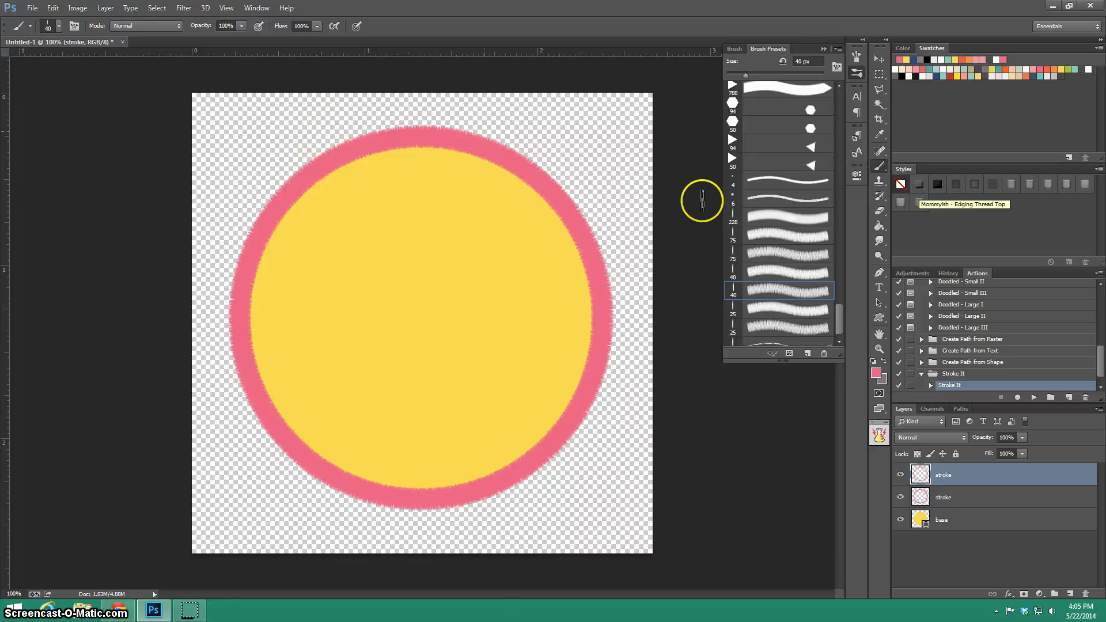
Apply the Mommyish Edging Thread Top style to the upper stroke layer and the Edging Thread Bottom style to the lower one.
left_click(919, 184)
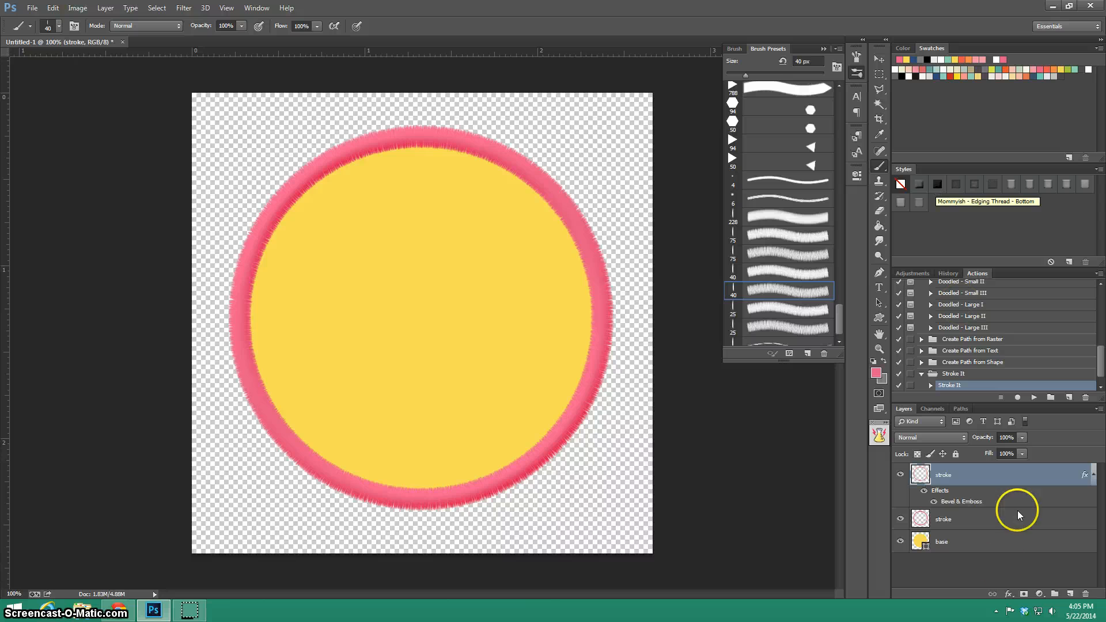
left_click(960, 523)
left_click(937, 184)
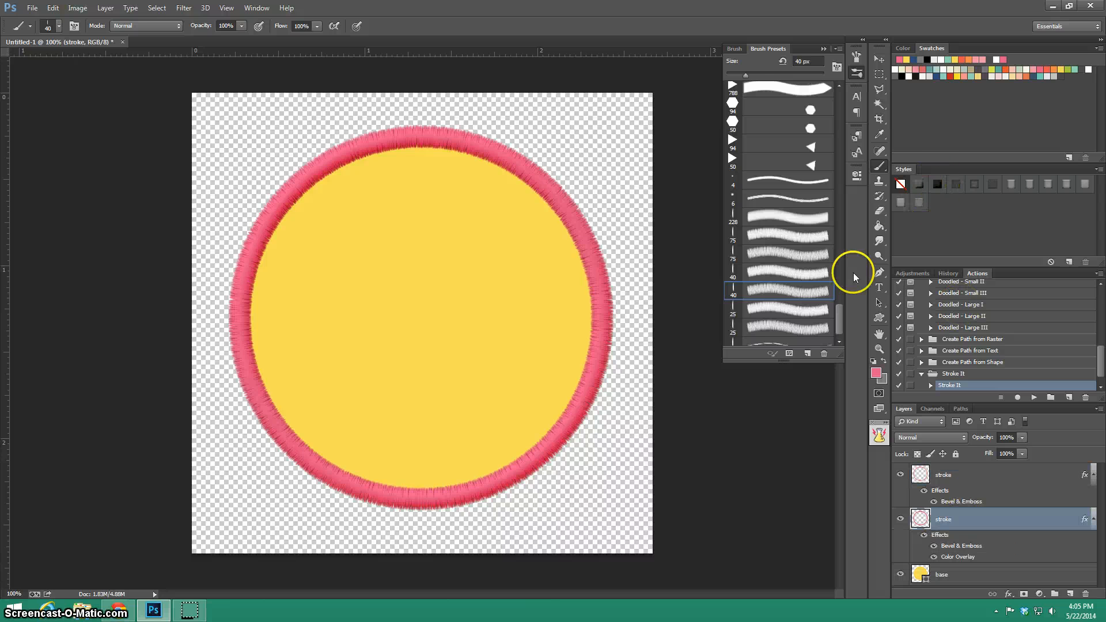
Try the three fabric texture styles on the yellow base layer and apply the middle one.
left_click(879, 349)
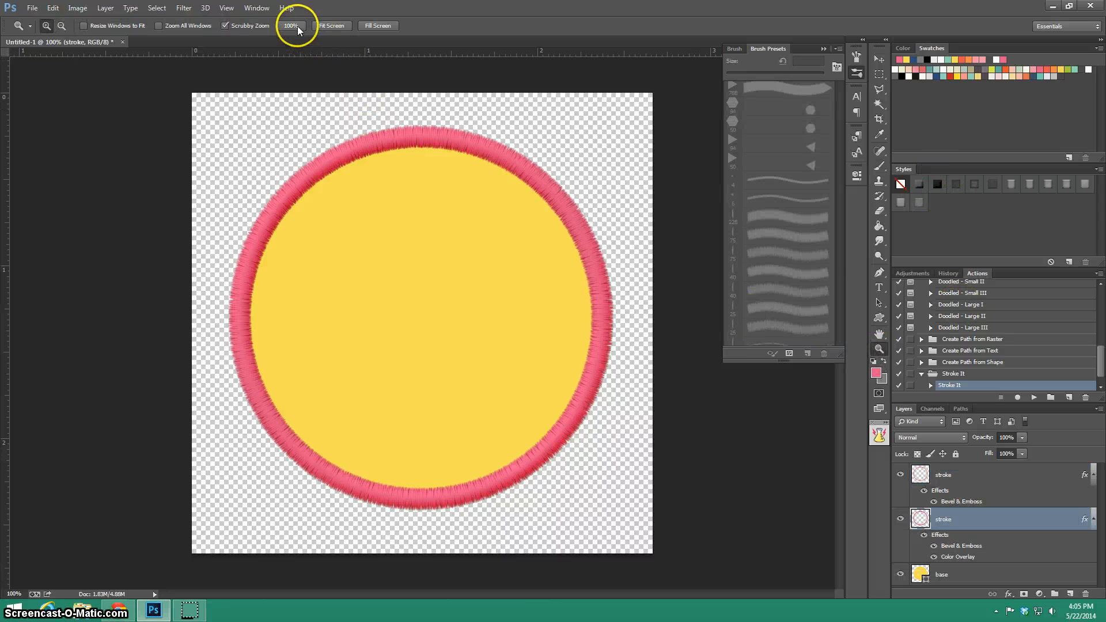
left_click(331, 25)
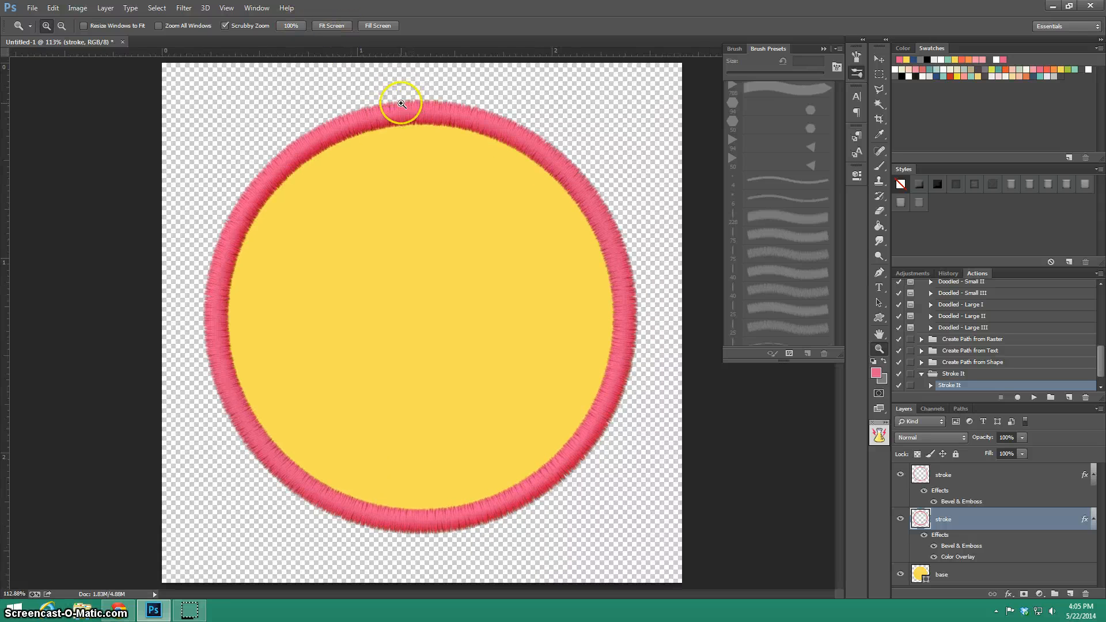
left_click_drag(401, 104, 389, 95)
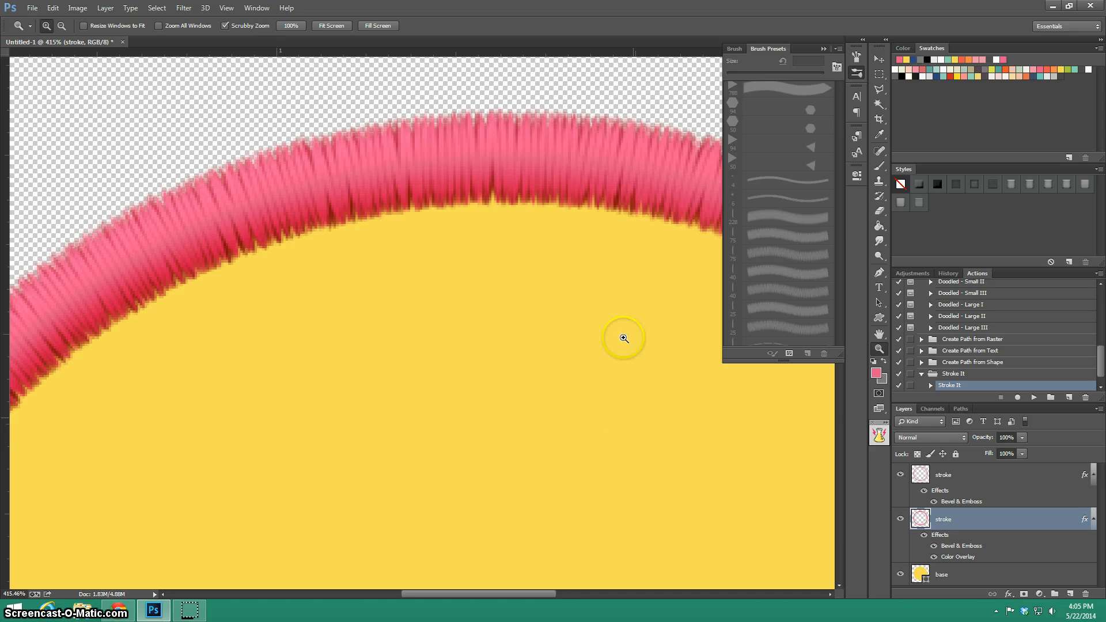
left_click(533, 240, "alt")
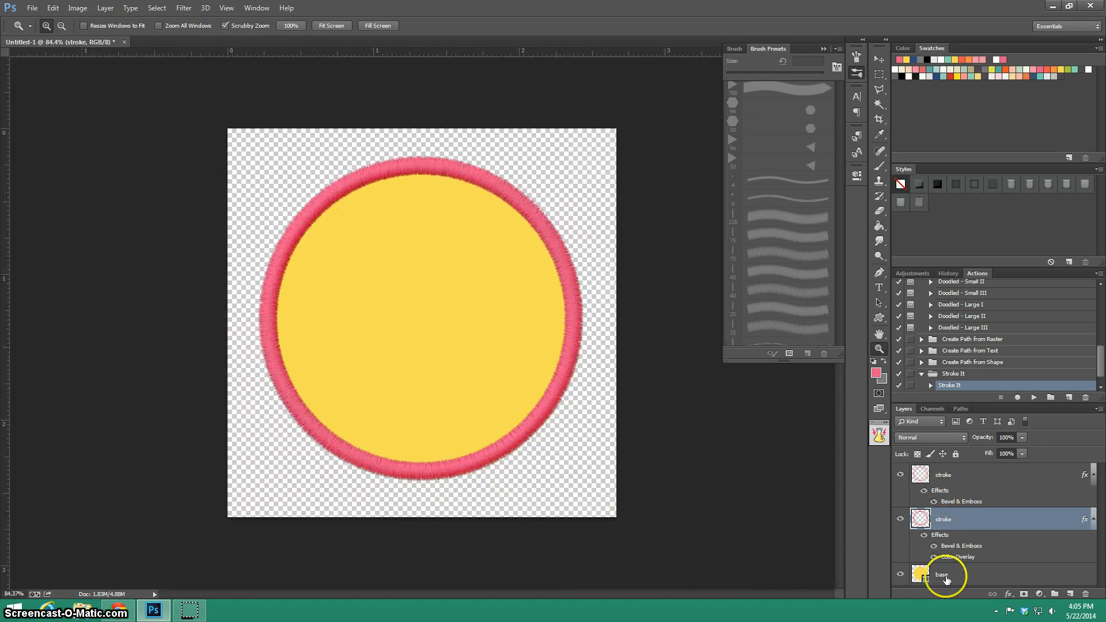
left_click(950, 574)
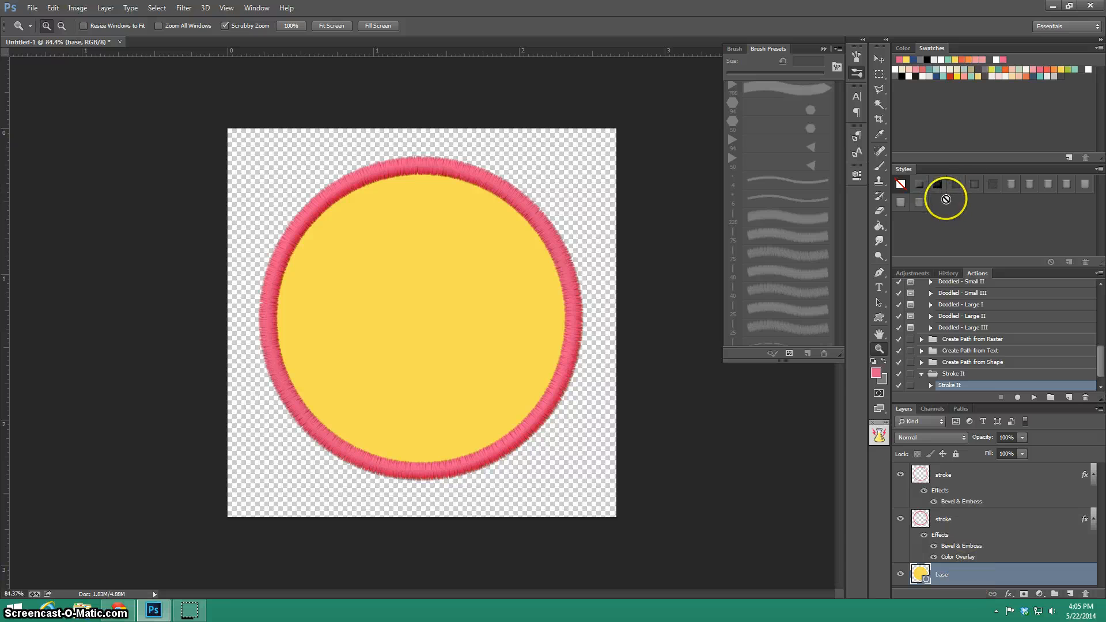
left_click(993, 188)
left_click(978, 188)
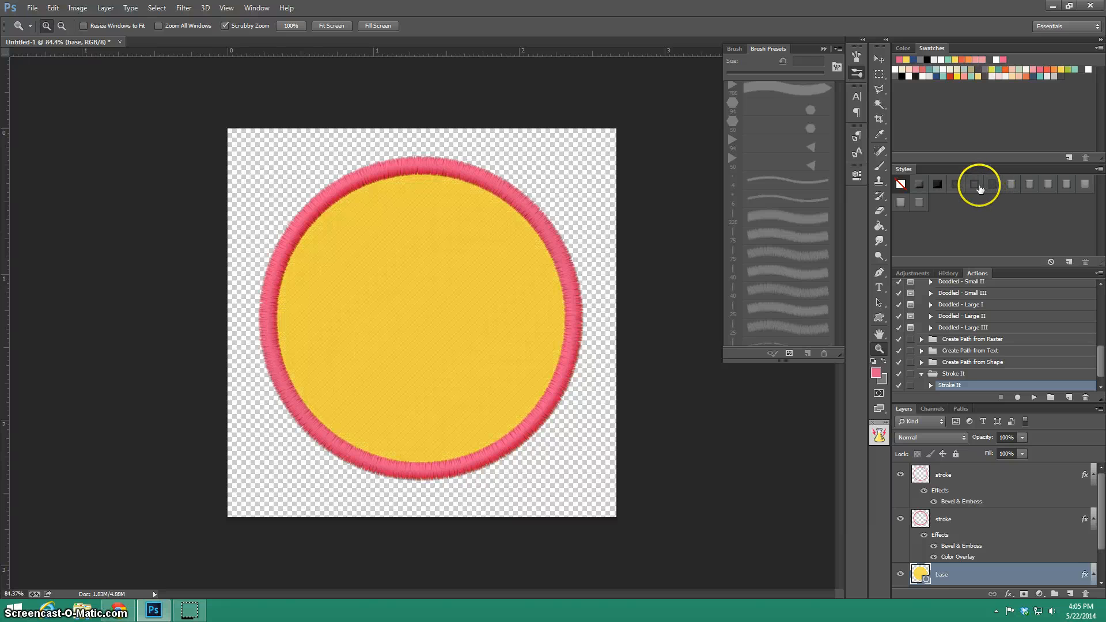
left_click(957, 185)
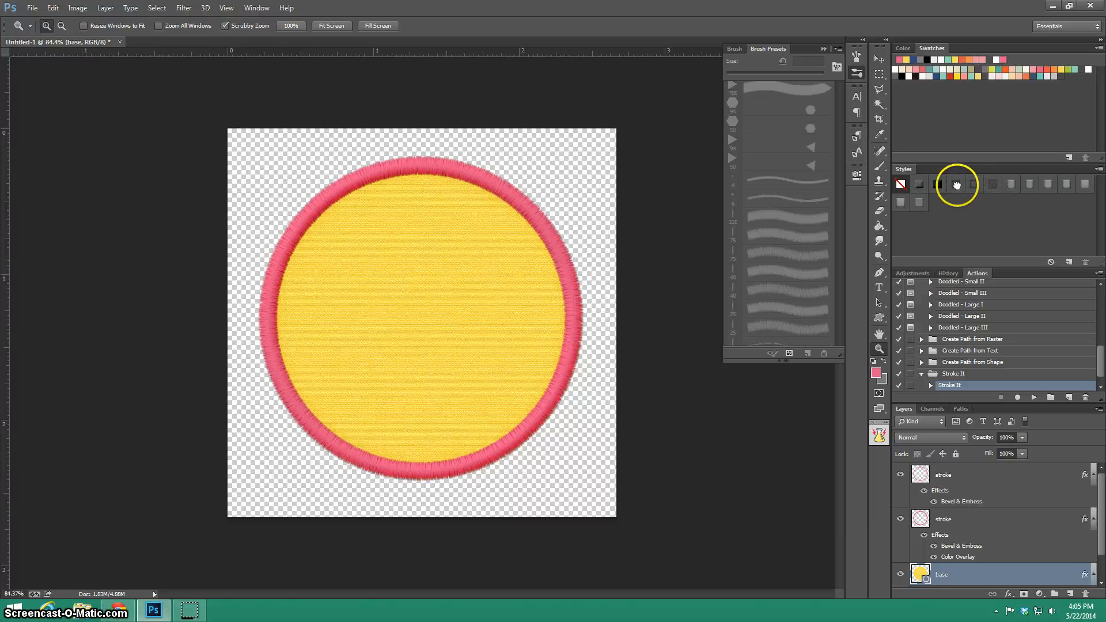
left_click(975, 184)
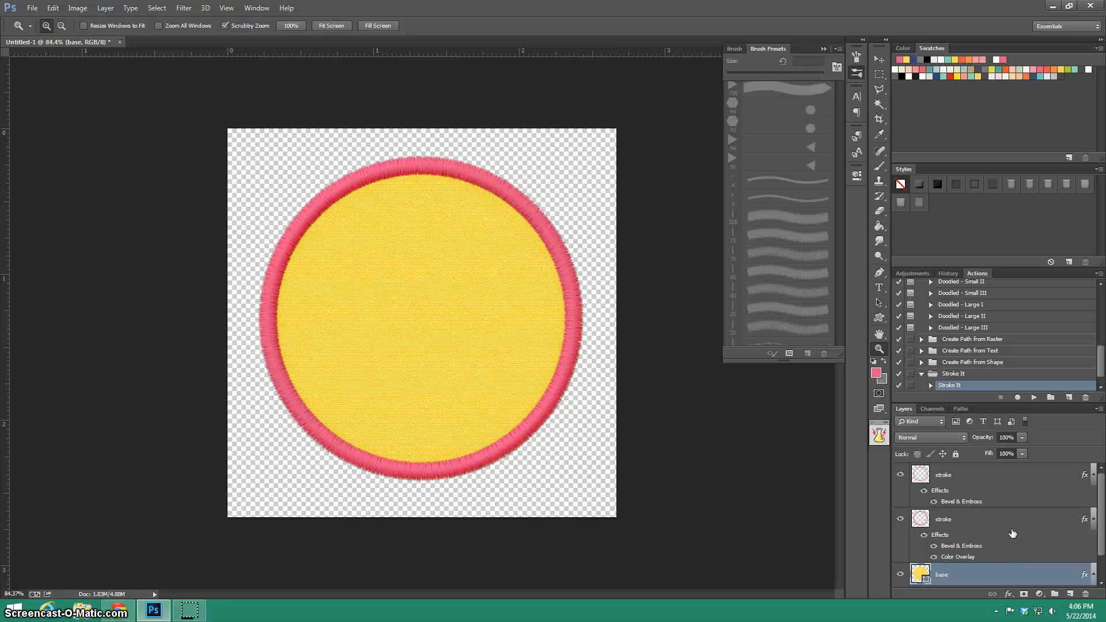
Merge the yellow base layer and both stroke layers into a single layer.
left_click(1003, 479, "shift")
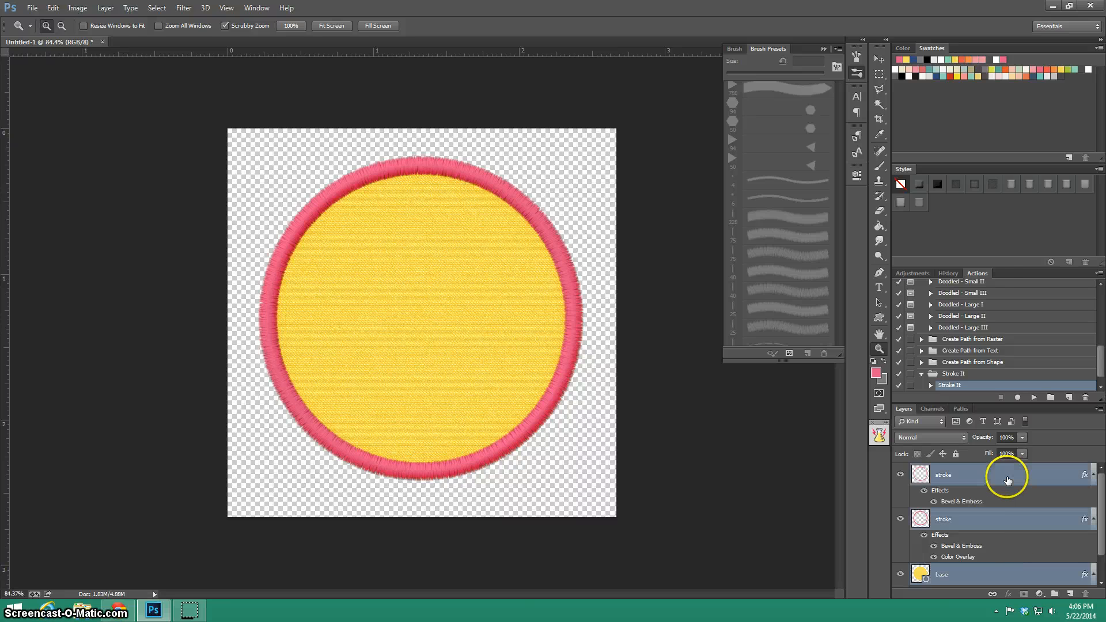
right_click(1004, 477)
left_click(911, 418)
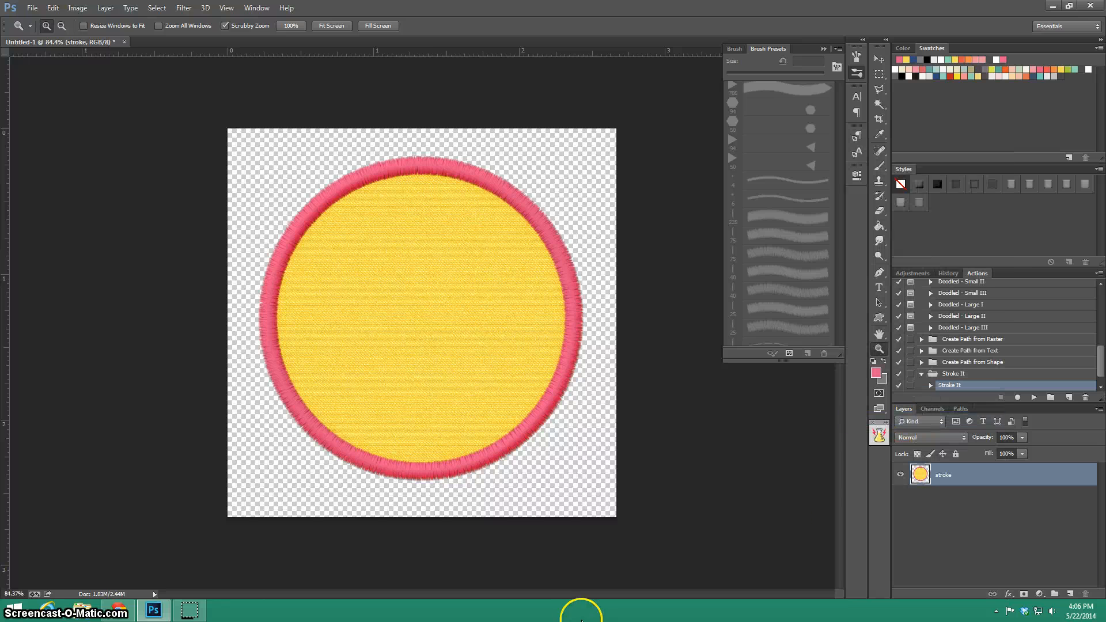
left_click(900, 476)
left_click(900, 475)
Draw a teal flower custom shape about 399 by 404 px and center it on the yellow circle.
left_click(878, 321)
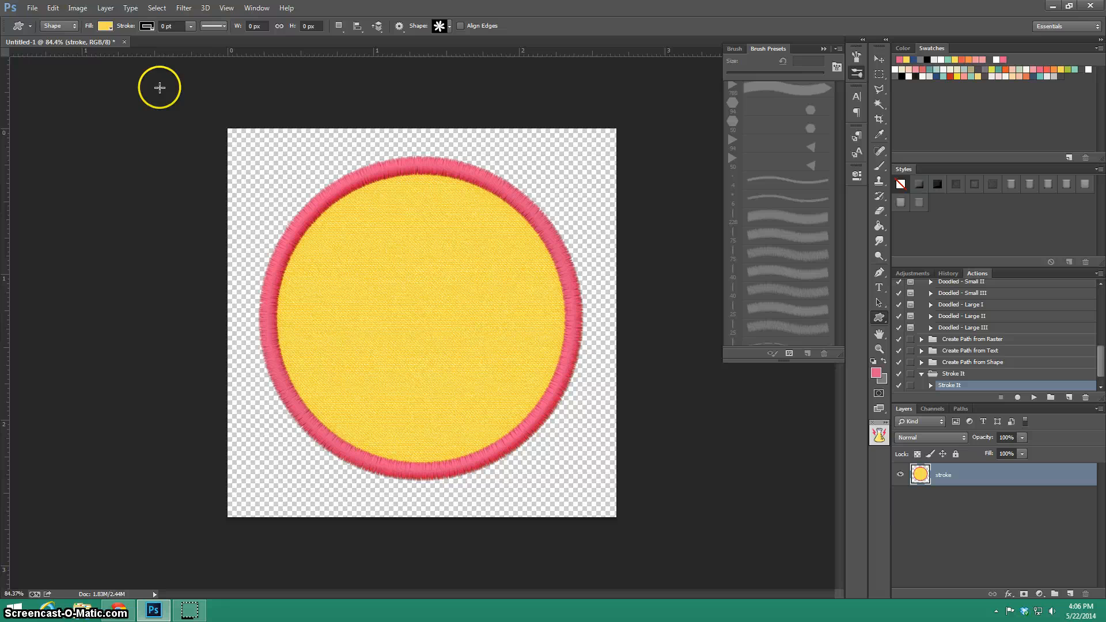
left_click(104, 28)
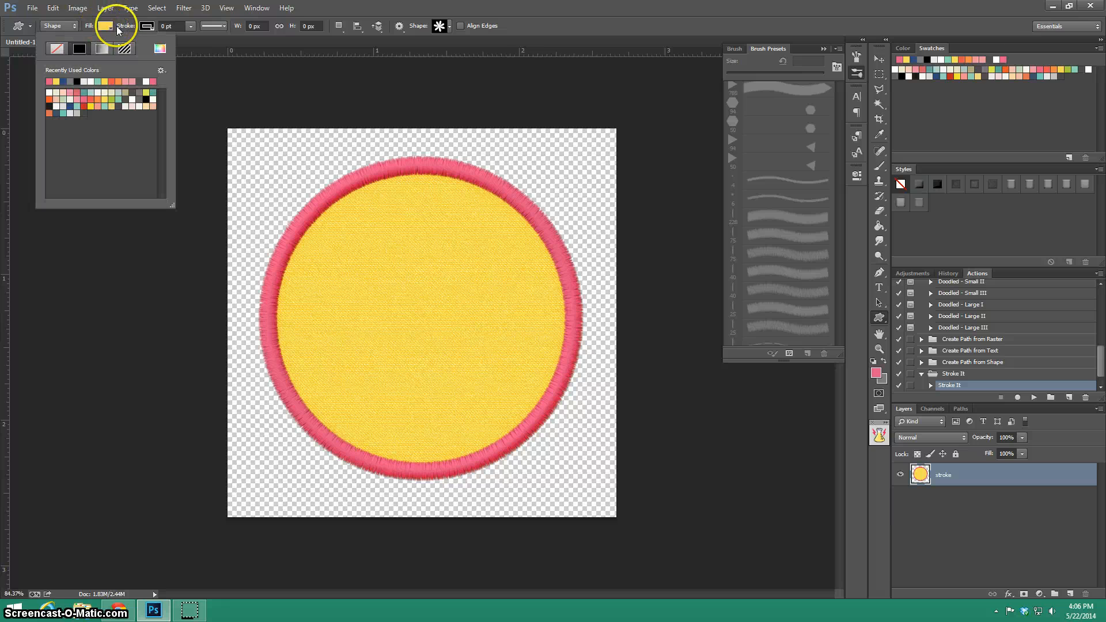
left_click(1073, 68)
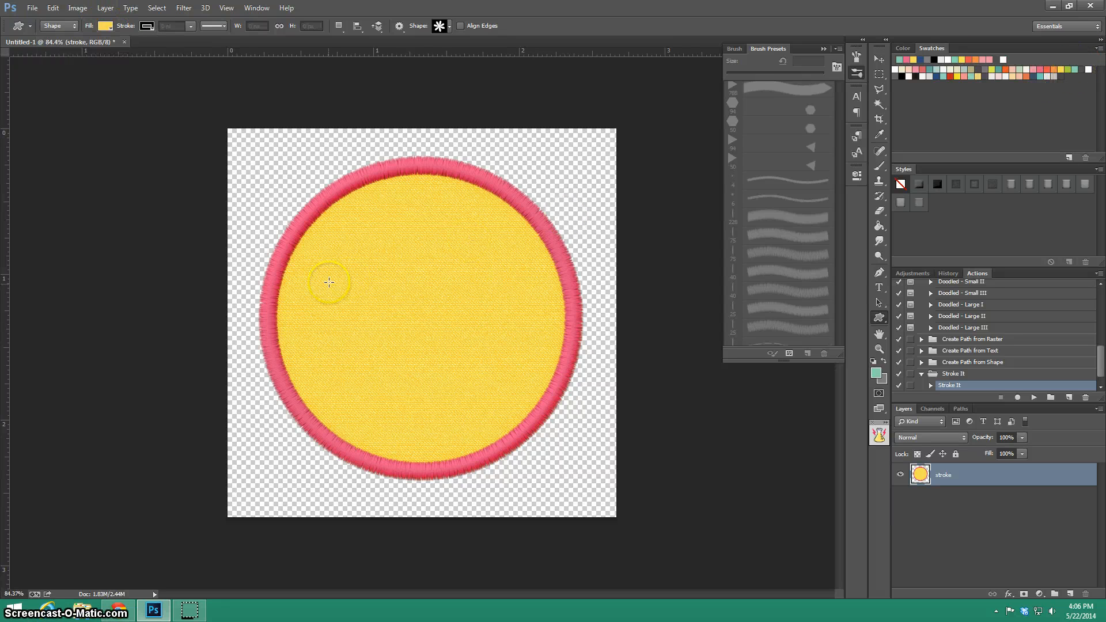
left_click_drag(334, 230, 432, 330)
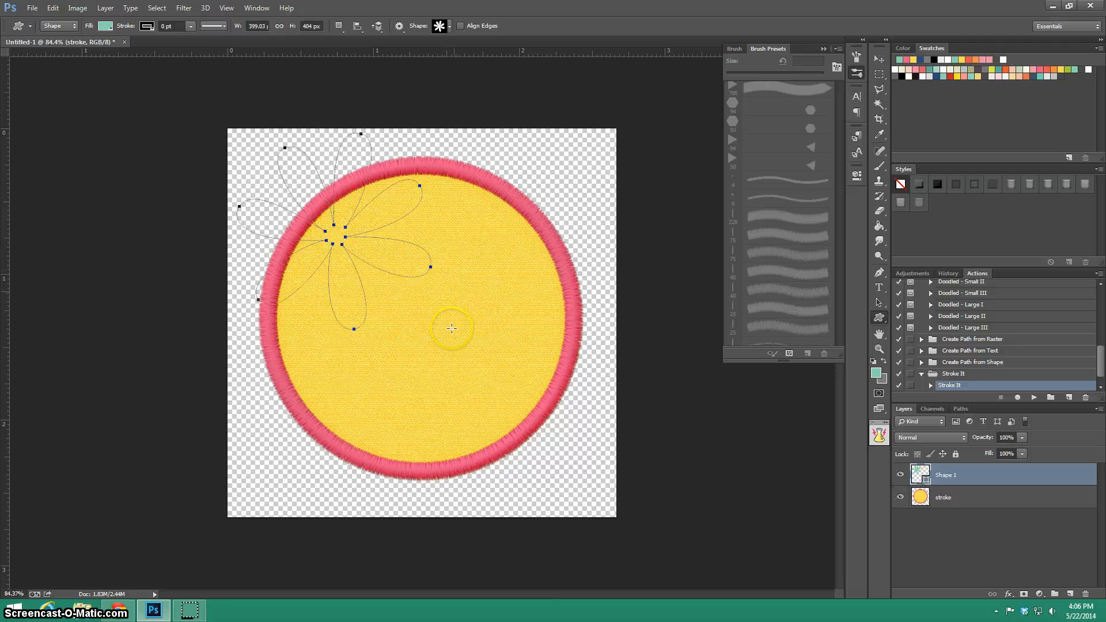
left_click(879, 60)
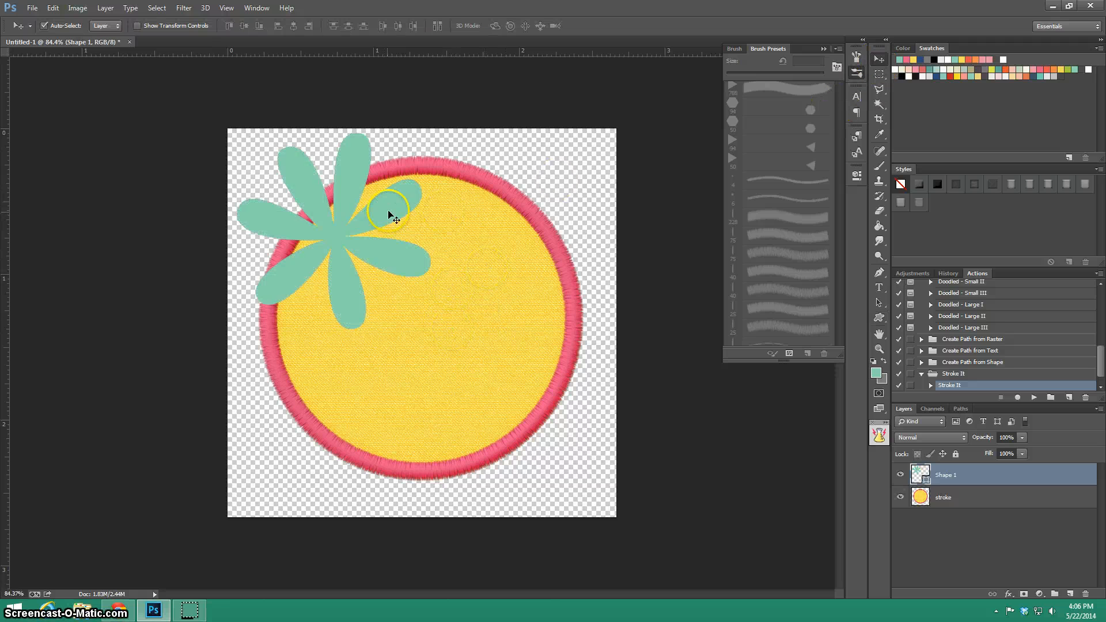
left_click_drag(438, 252, 477, 295)
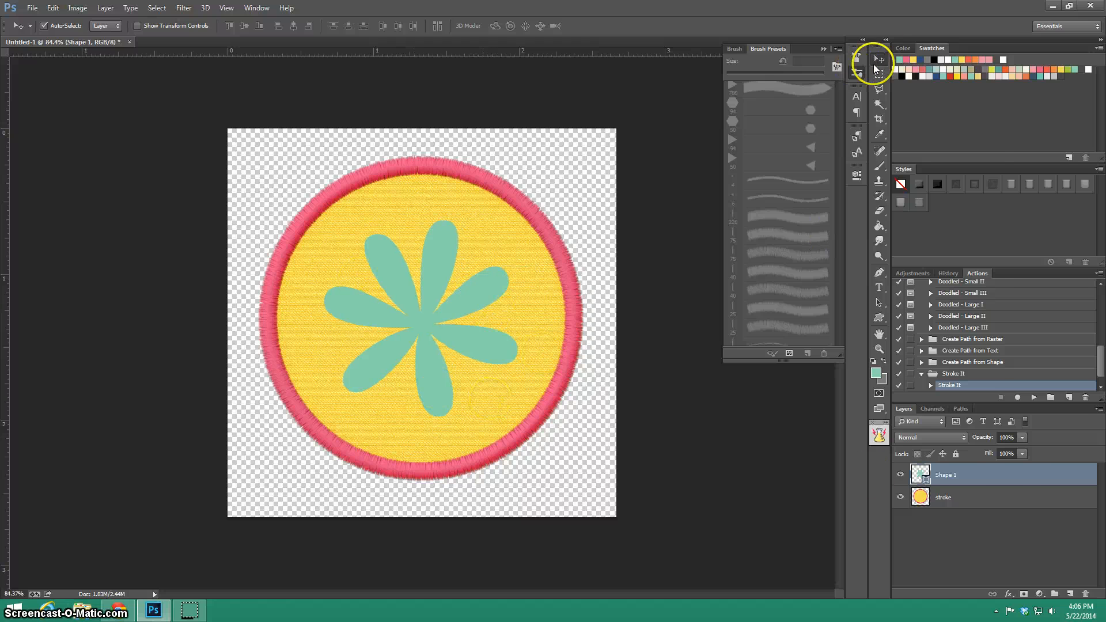
Rasterize the teal flower layer and run the Embroidered Effect action on it.
right_click(1003, 476)
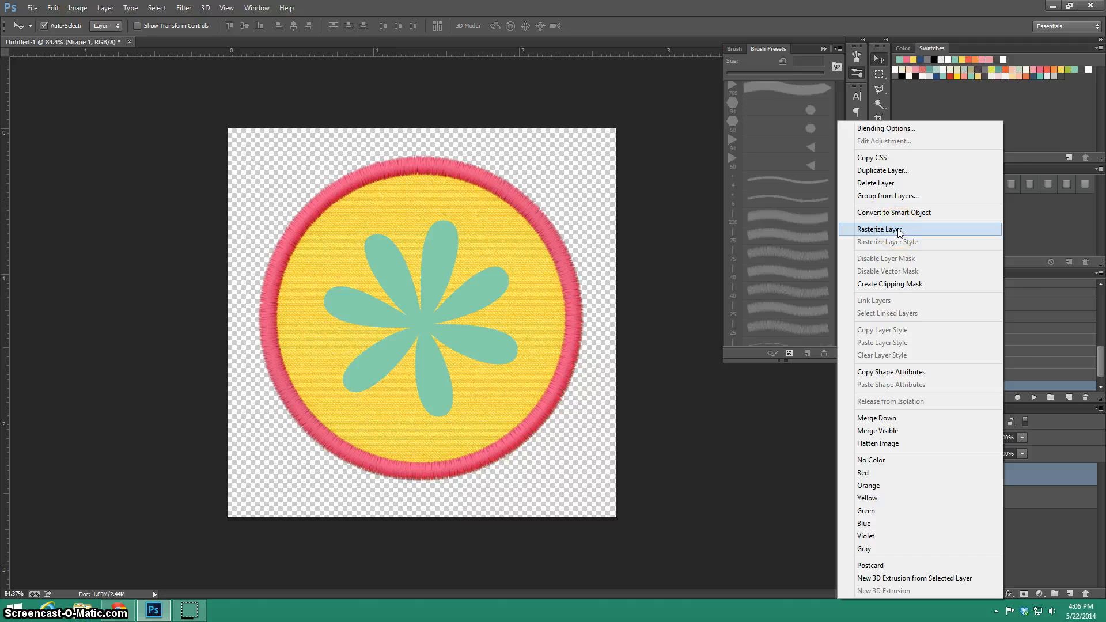
left_click(878, 230)
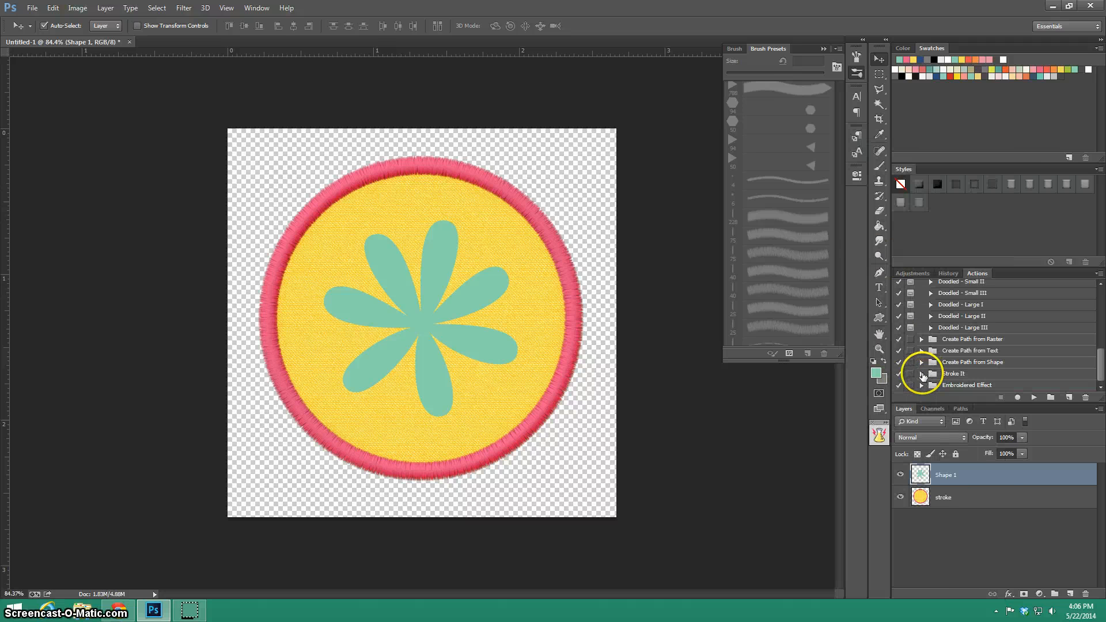
left_click(986, 385)
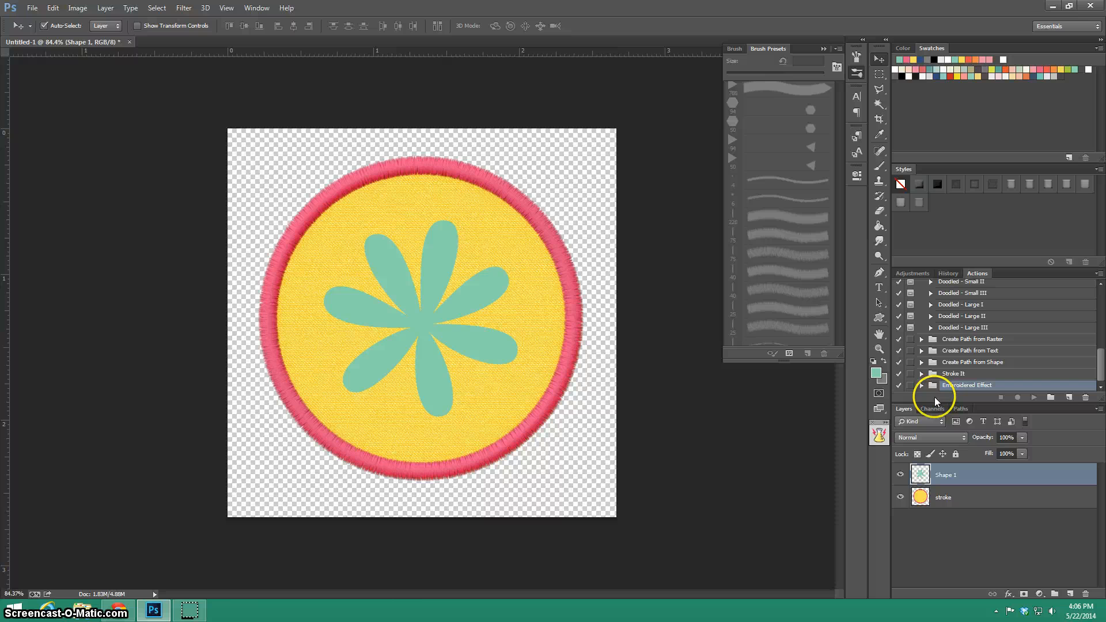
left_click(921, 385)
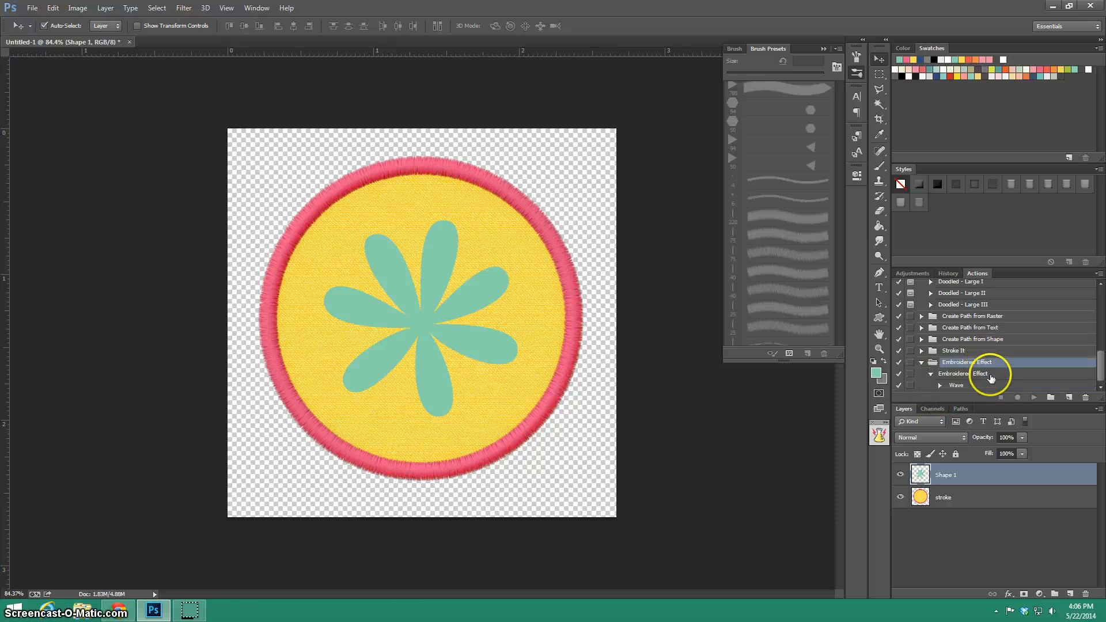
left_click(930, 373)
left_click(931, 376)
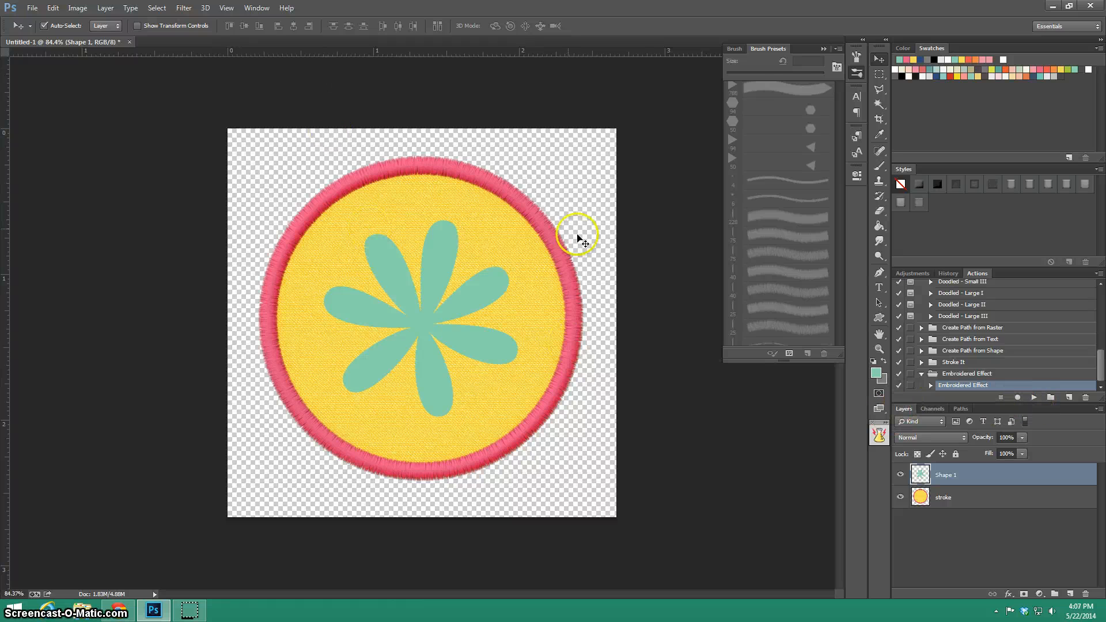
left_click(879, 349)
left_click_drag(444, 284, 537, 299)
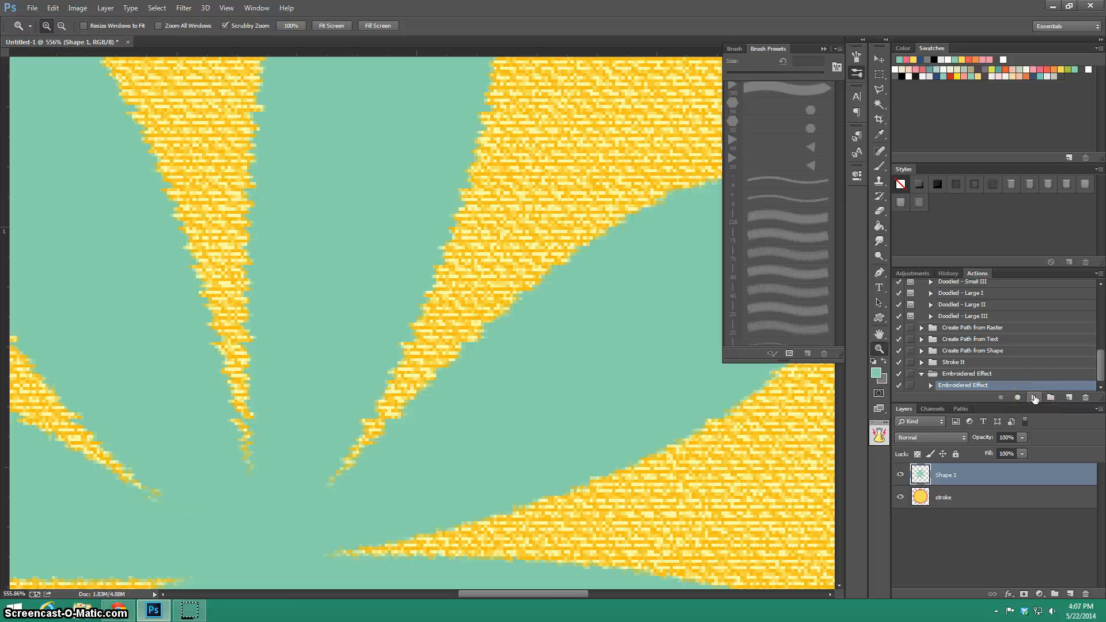
left_click(1035, 398)
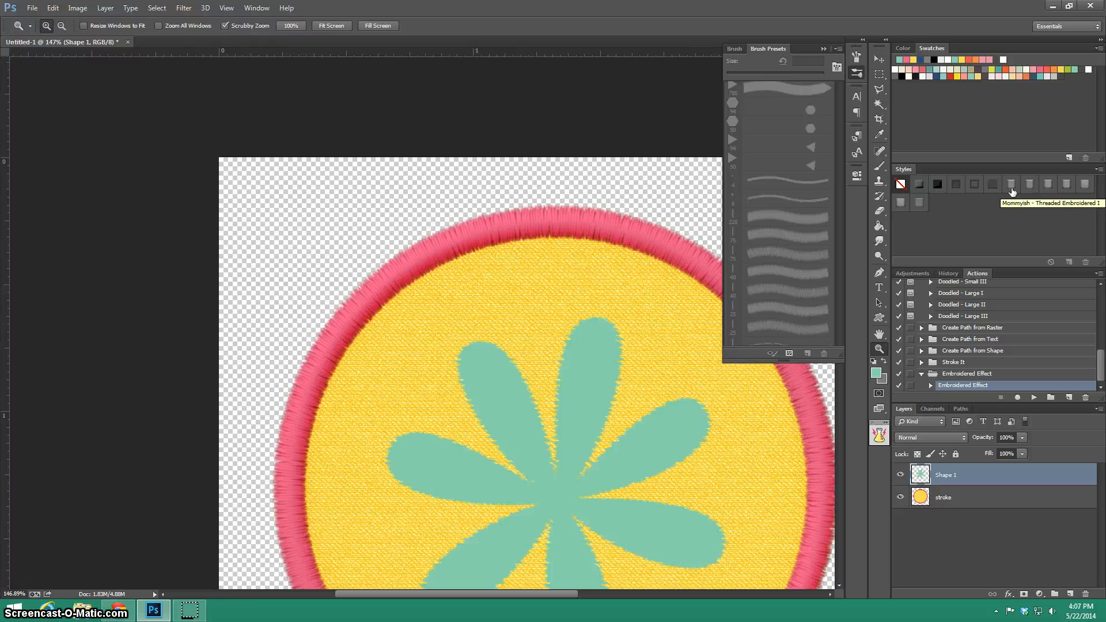
Try several thread styles on the flower layer and apply Mommyish - Threaded Embroidered II - Shadow.
left_click(1030, 185)
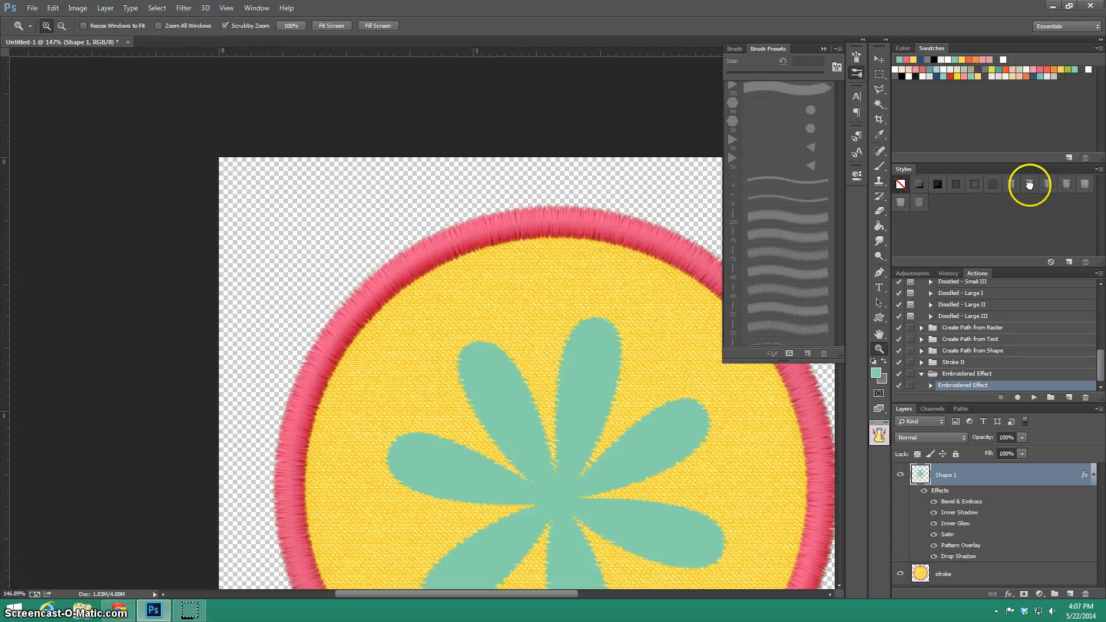
left_click(1067, 185)
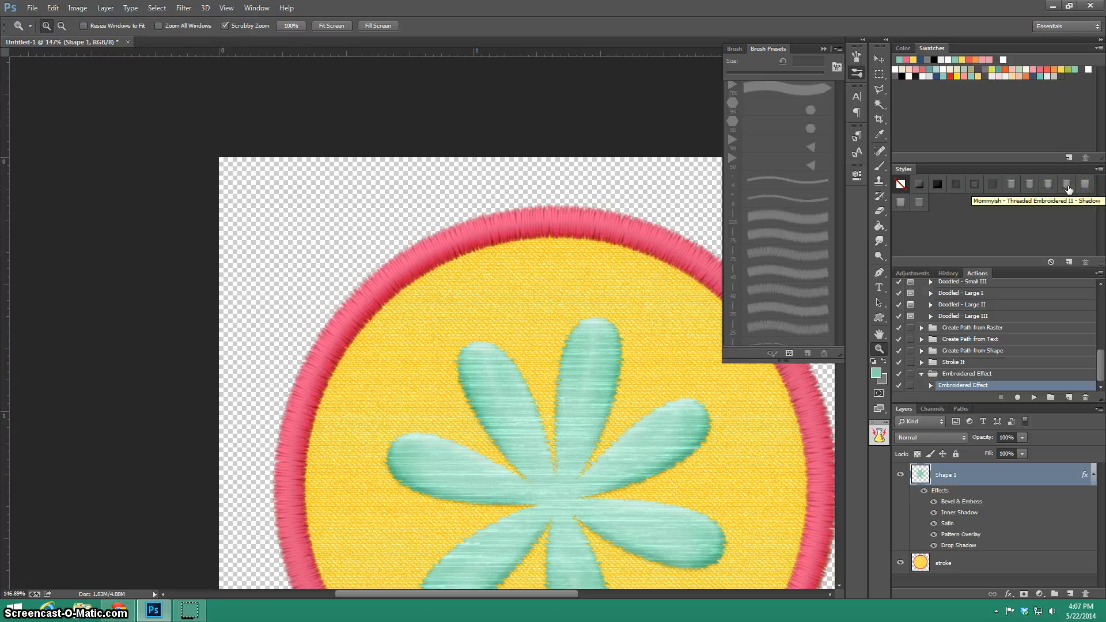
left_click(902, 203)
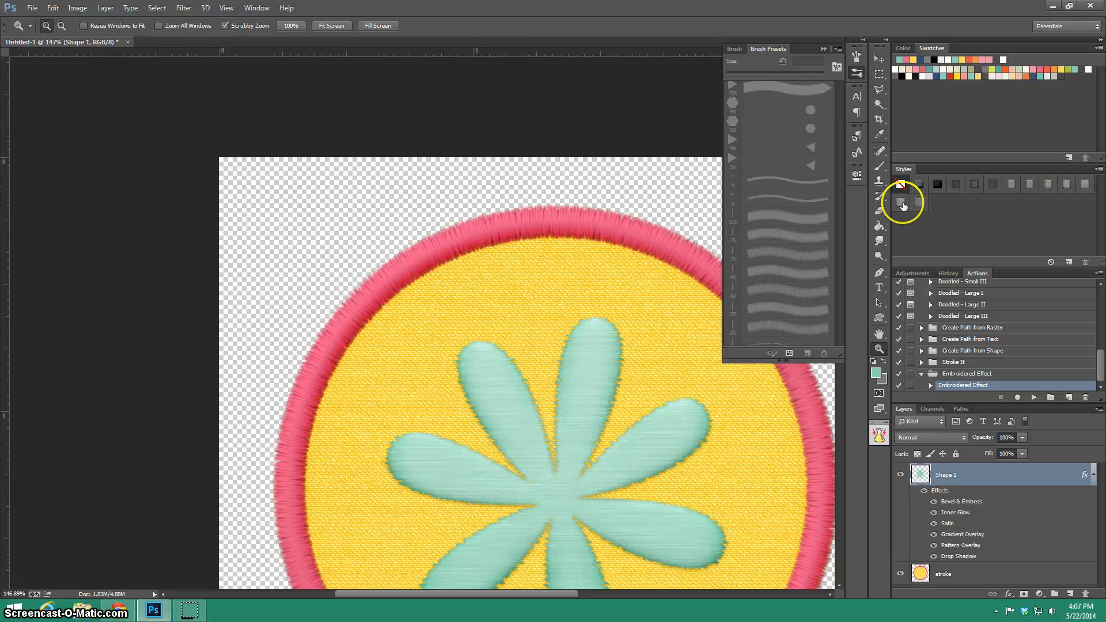
left_click(1085, 185)
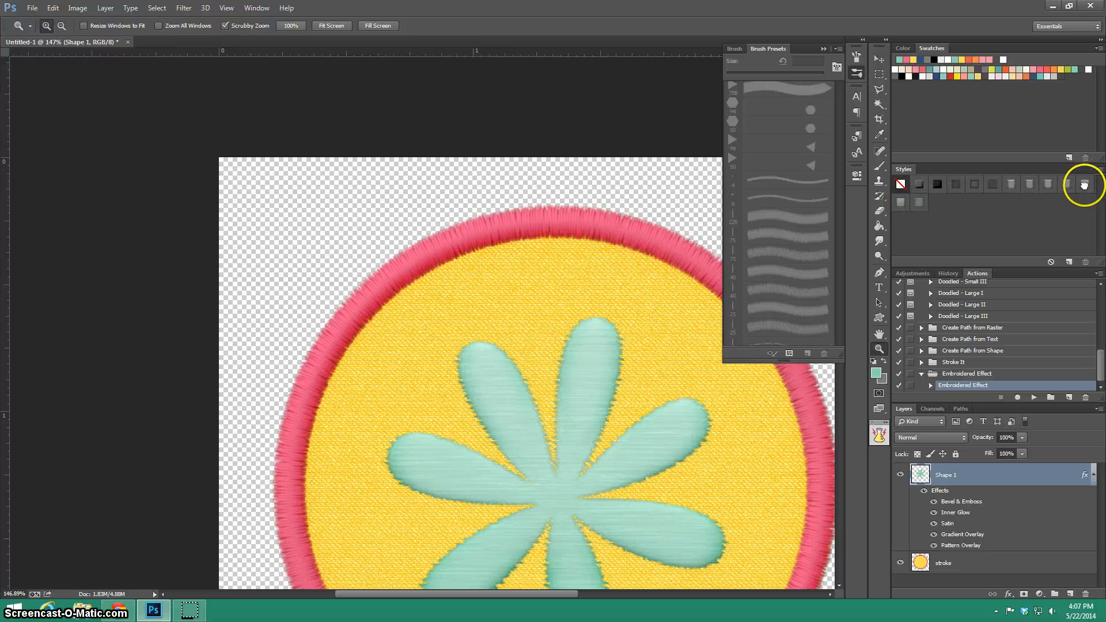
left_click(1069, 187)
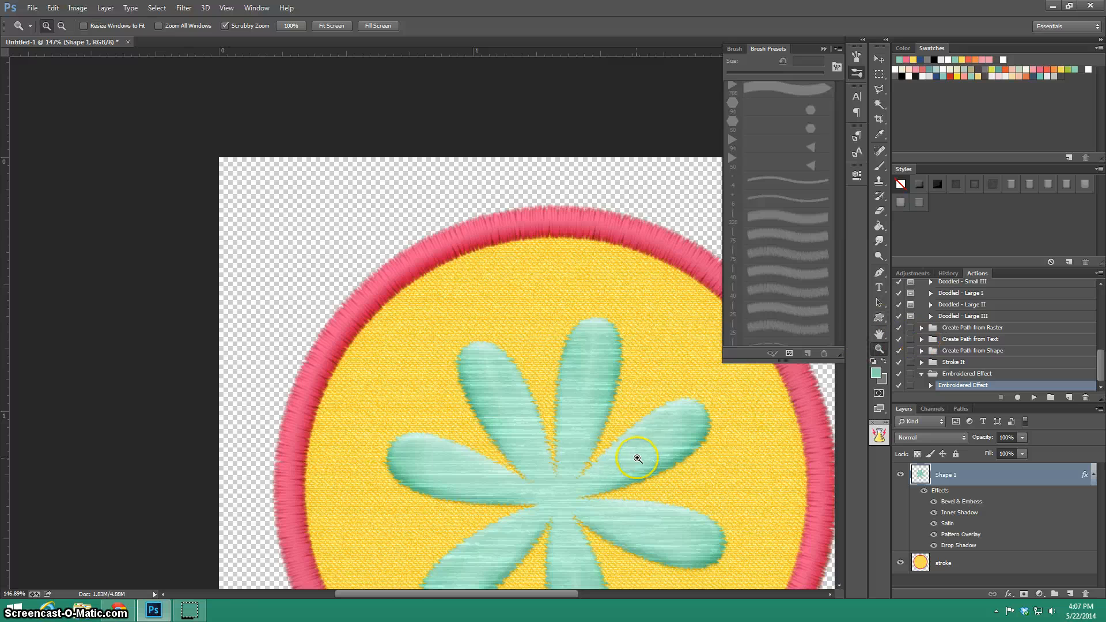
Draw an orange-filled circle about 101 px wide over the center of the teal flower.
left_click_drag(637, 457, 584, 442)
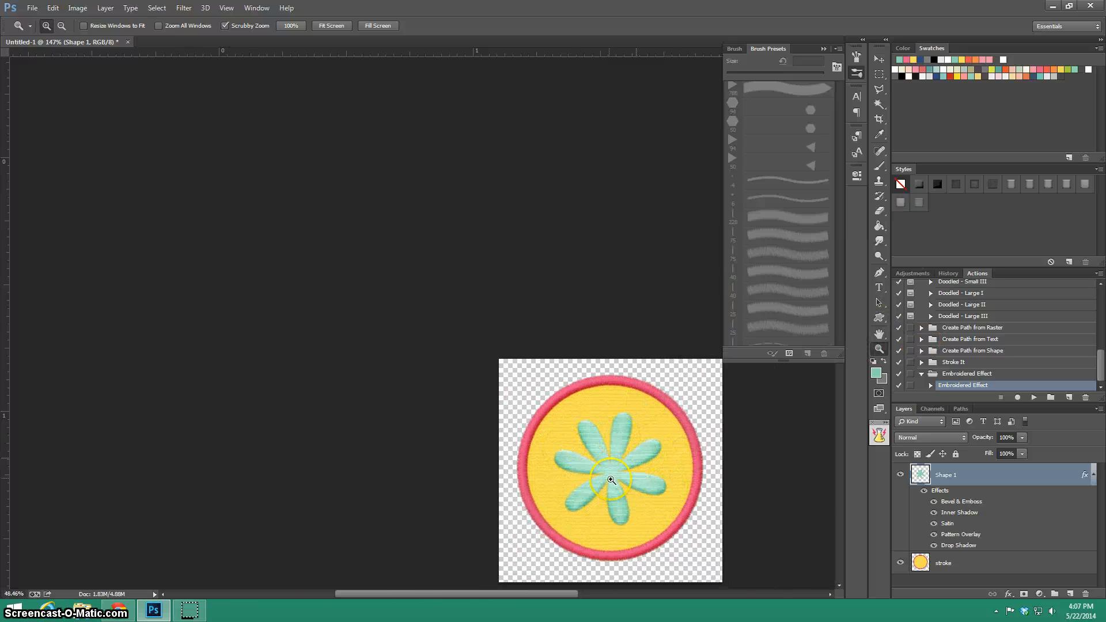
left_click_drag(611, 479, 461, 285)
scroll(462, 286, "down", 2)
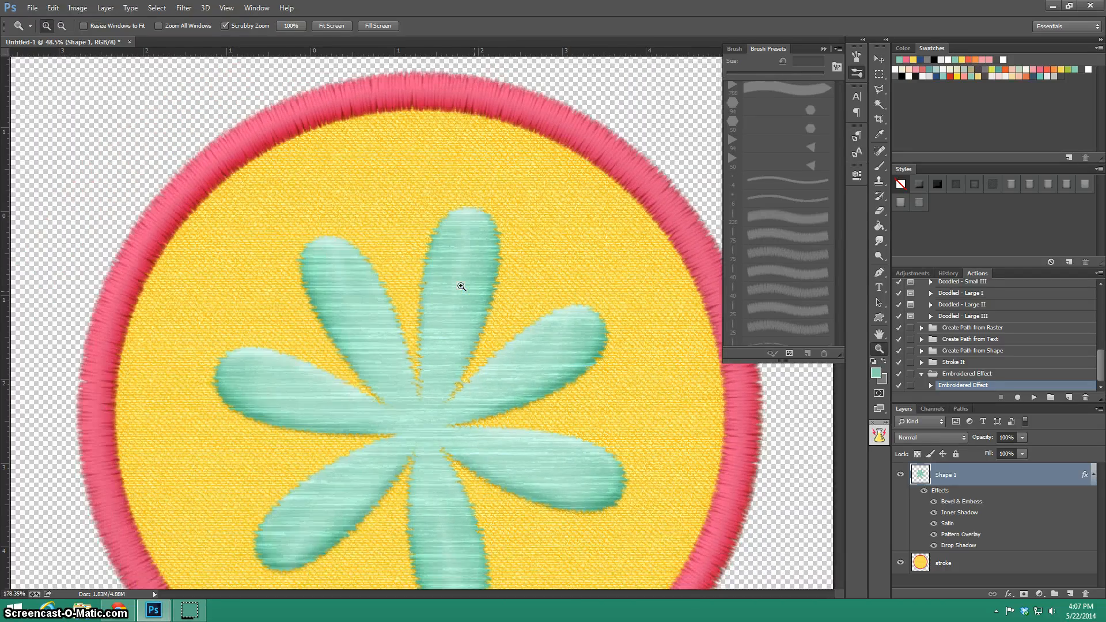
scroll(461, 286, "down", 4)
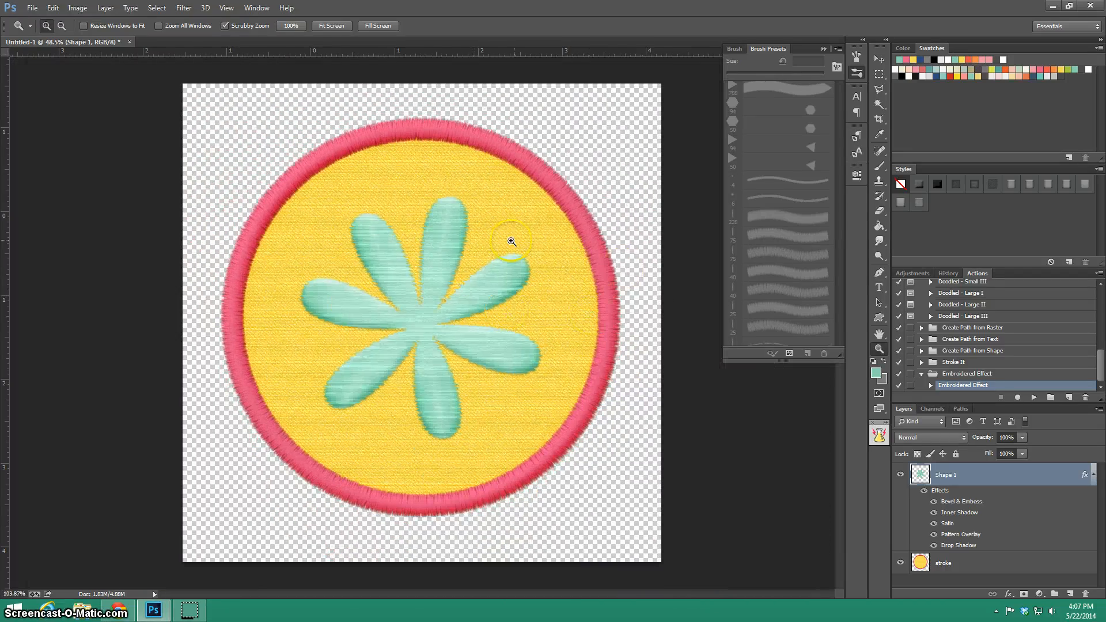
left_click(879, 318)
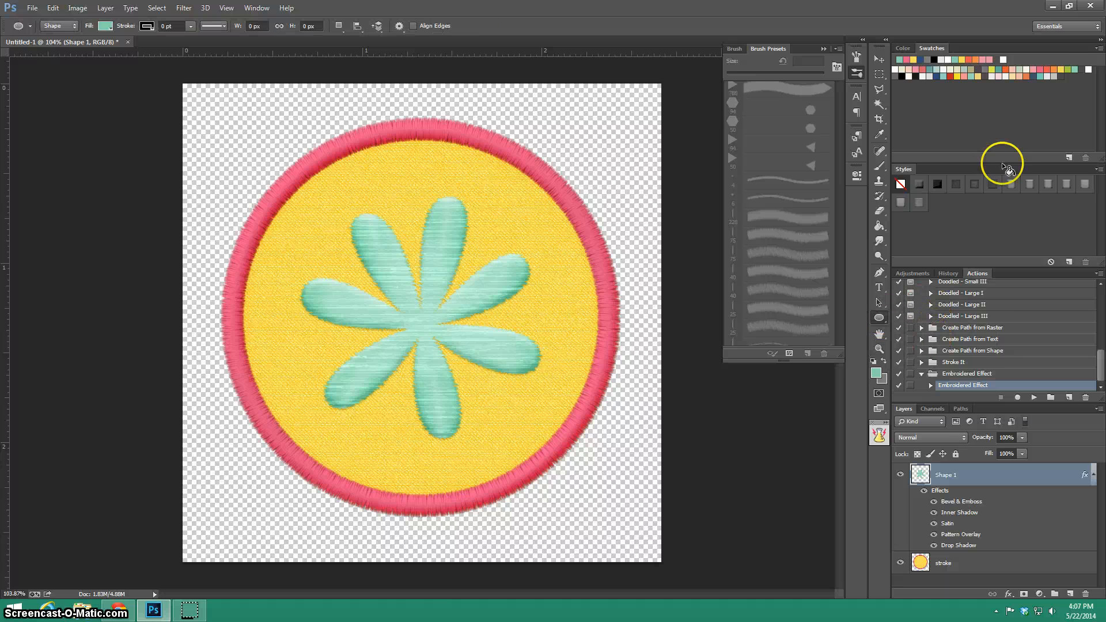
left_click(1052, 69)
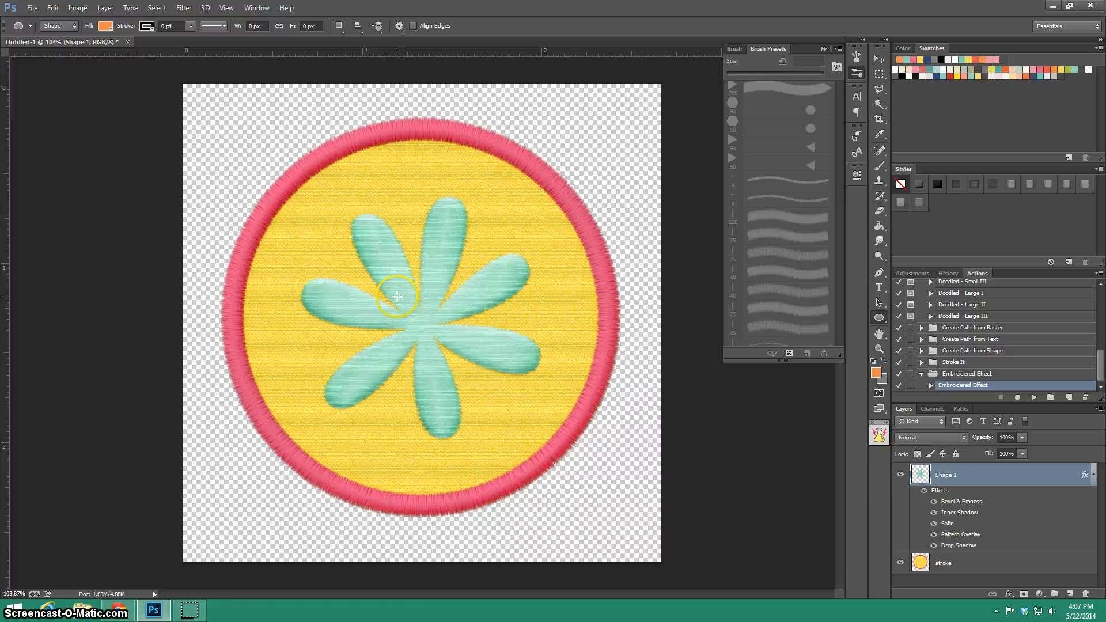
left_click_drag(394, 293, 468, 353)
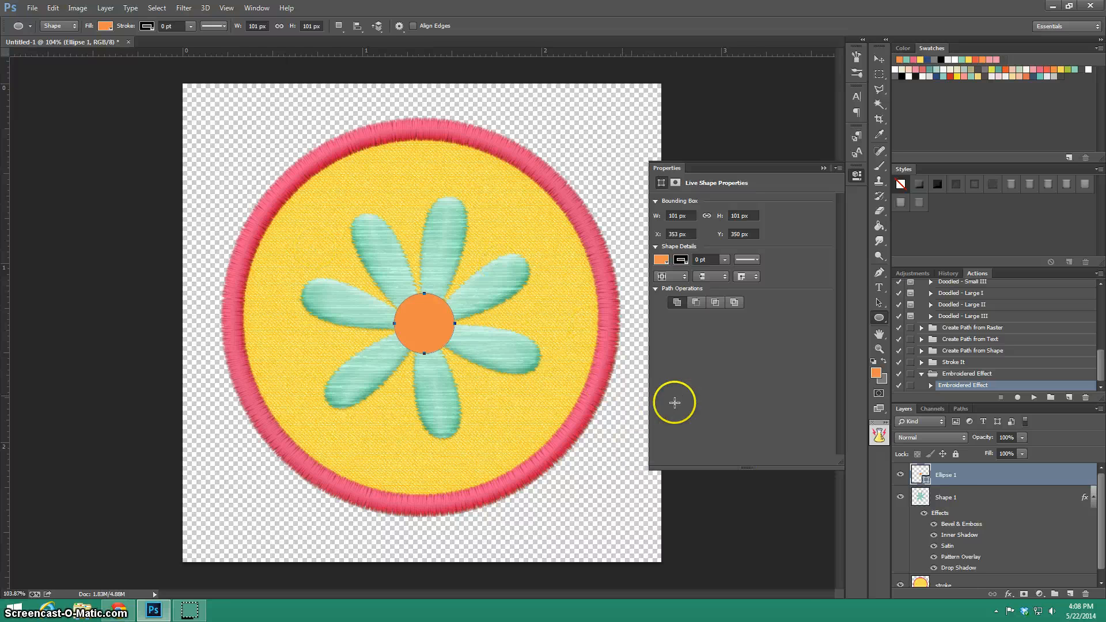
Rasterize the orange circle layer and run the Embroidered Effect action on it.
right_click(975, 475)
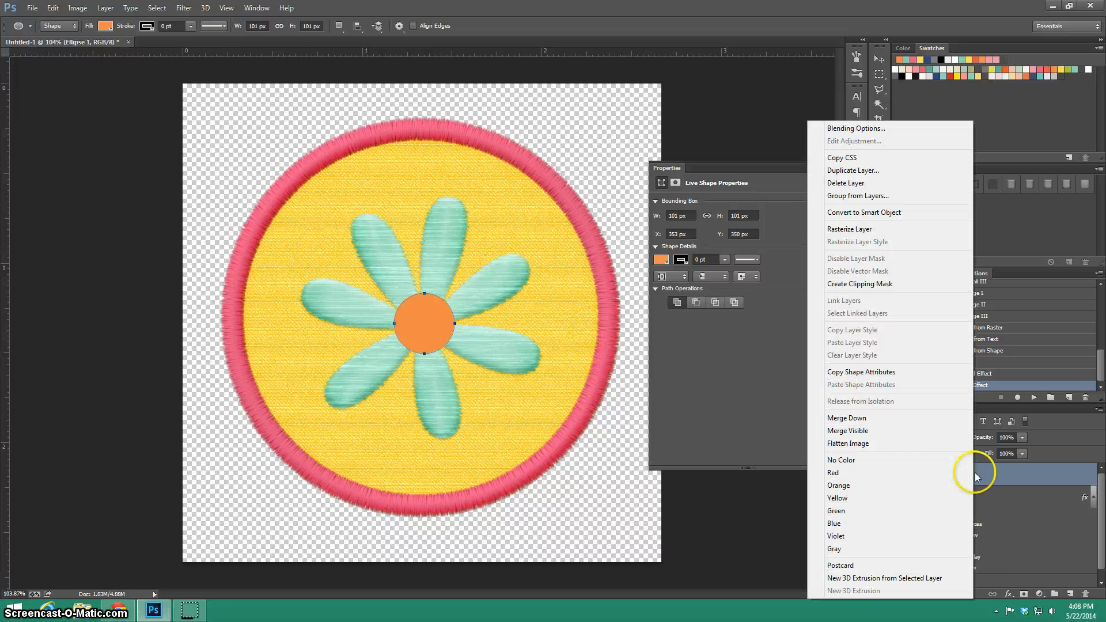
left_click(872, 230)
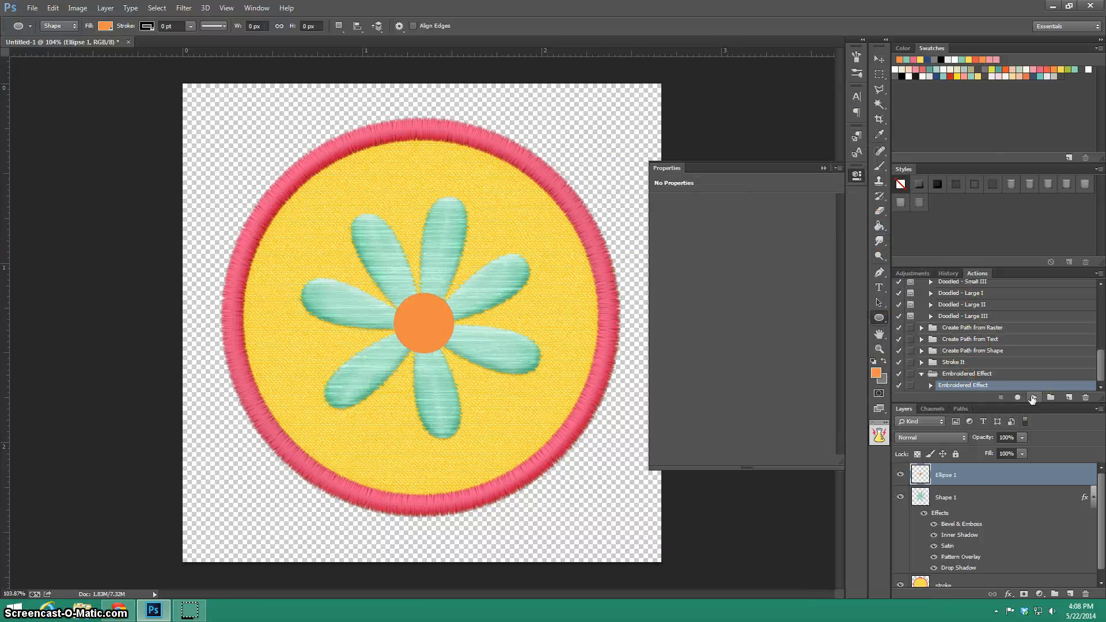
left_click(1033, 398)
Apply a threaded embroidery style to the orange circle and nudge it slightly onto the center of the flower.
left_click(1030, 184)
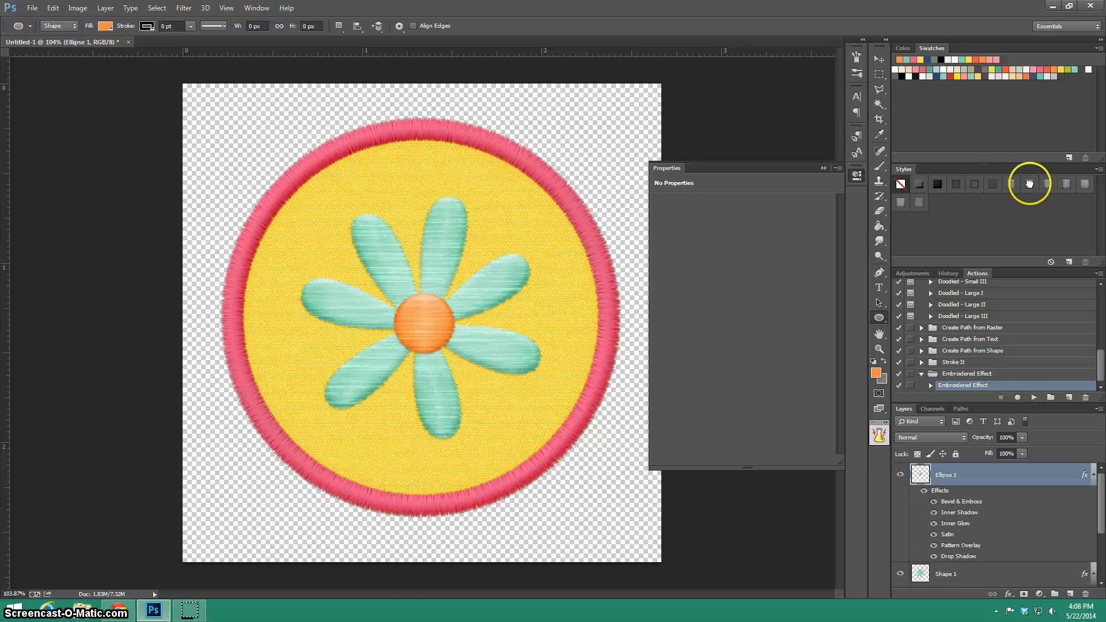
left_click(879, 58)
left_click_drag(427, 323, 425, 323)
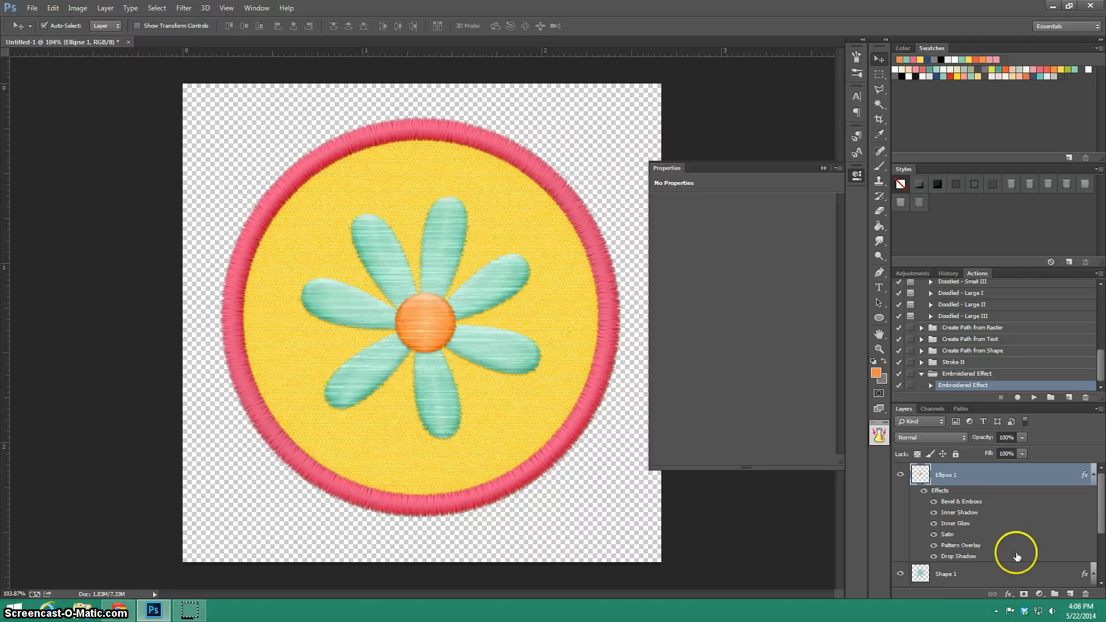
Draw an orange-filled circle about 418 px wide over the flower, on a layer above the small orange center.
left_click(1012, 573)
scroll(1001, 523, "up", 1)
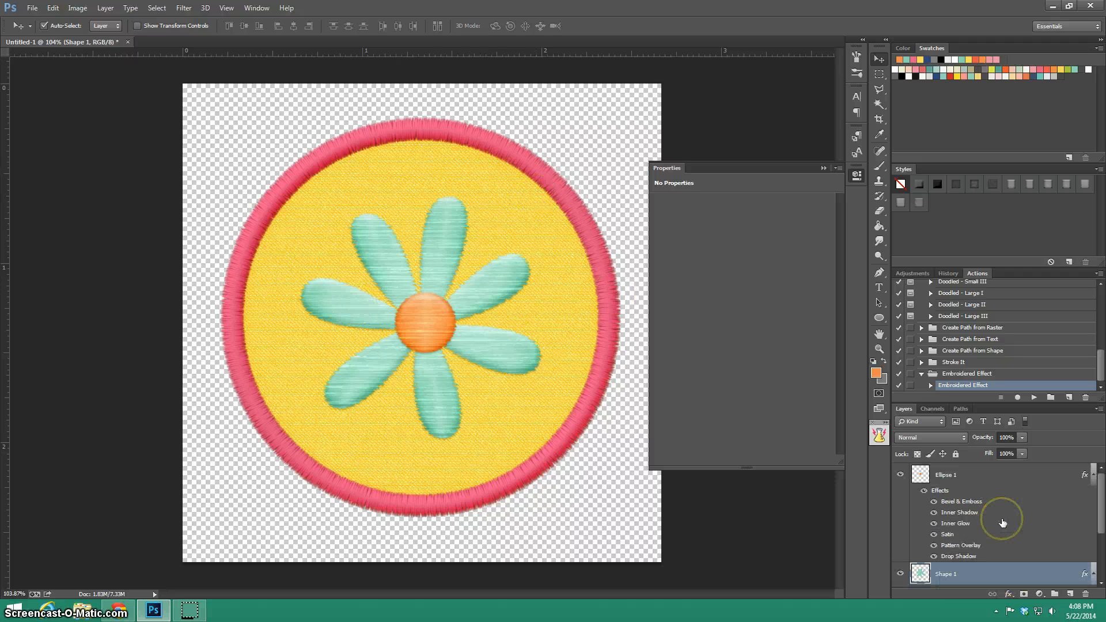
left_click(1004, 475)
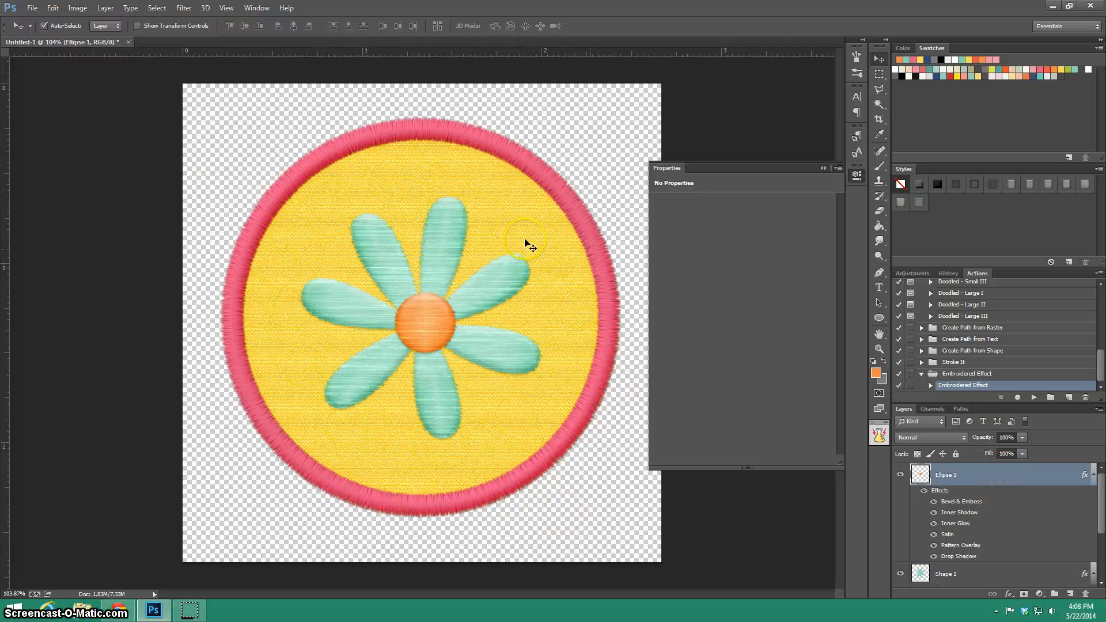
left_click(878, 318)
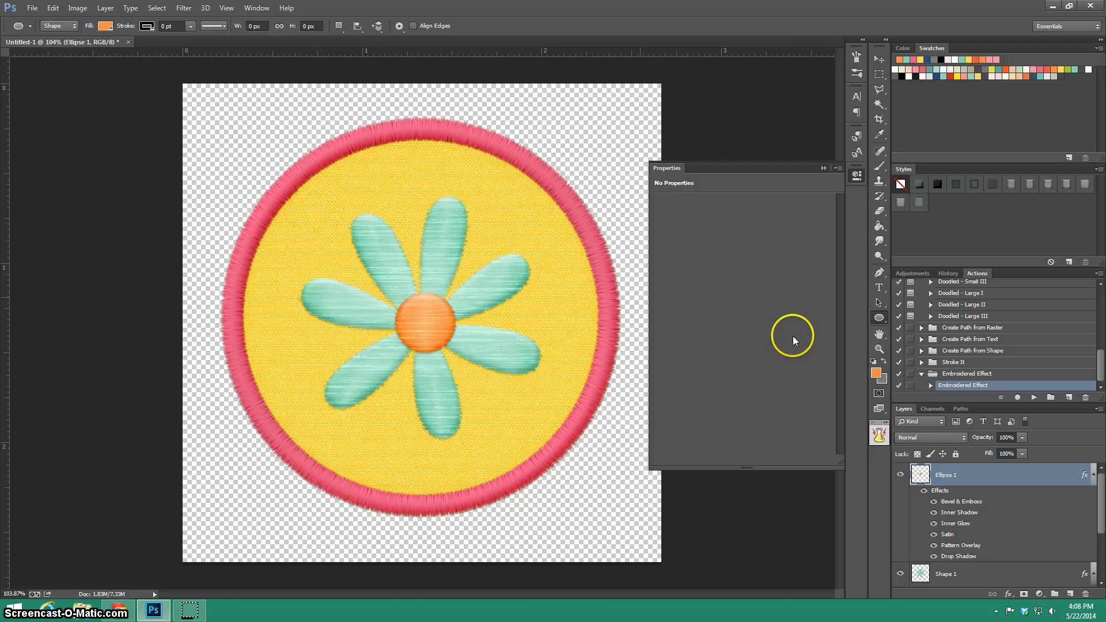
left_click(881, 320)
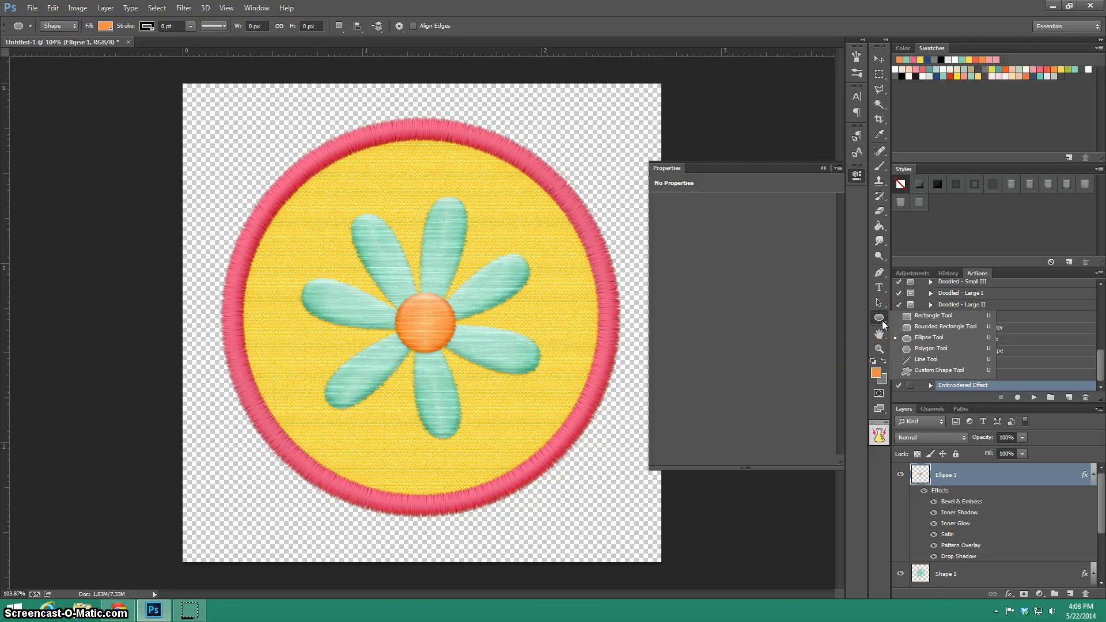
left_click(882, 323)
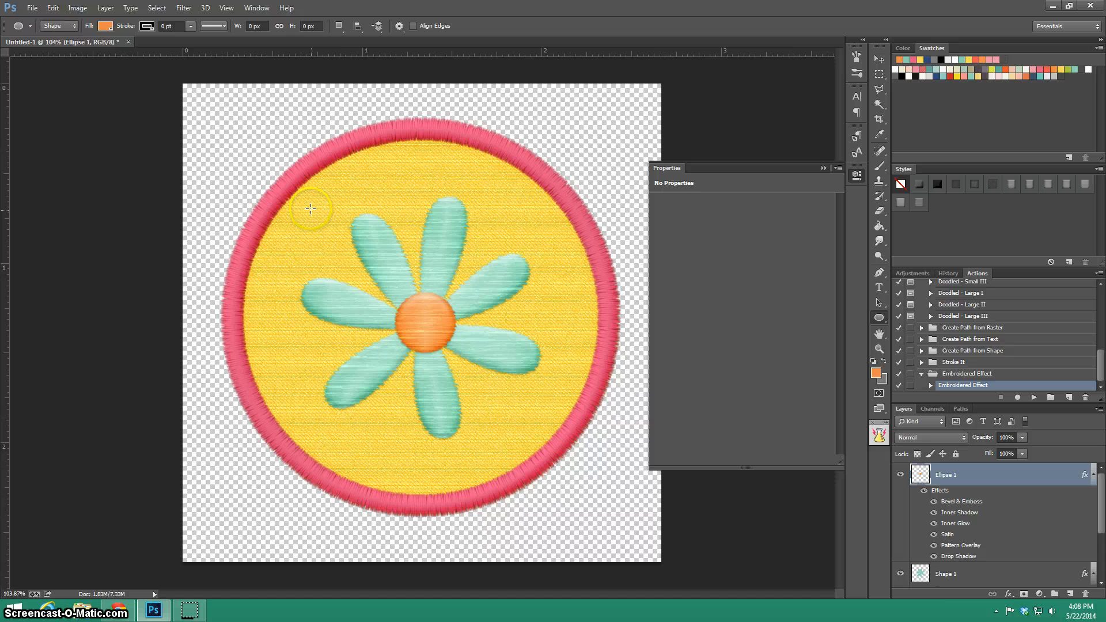
left_click_drag(310, 208, 647, 426)
left_click_drag(584, 391, 637, 457)
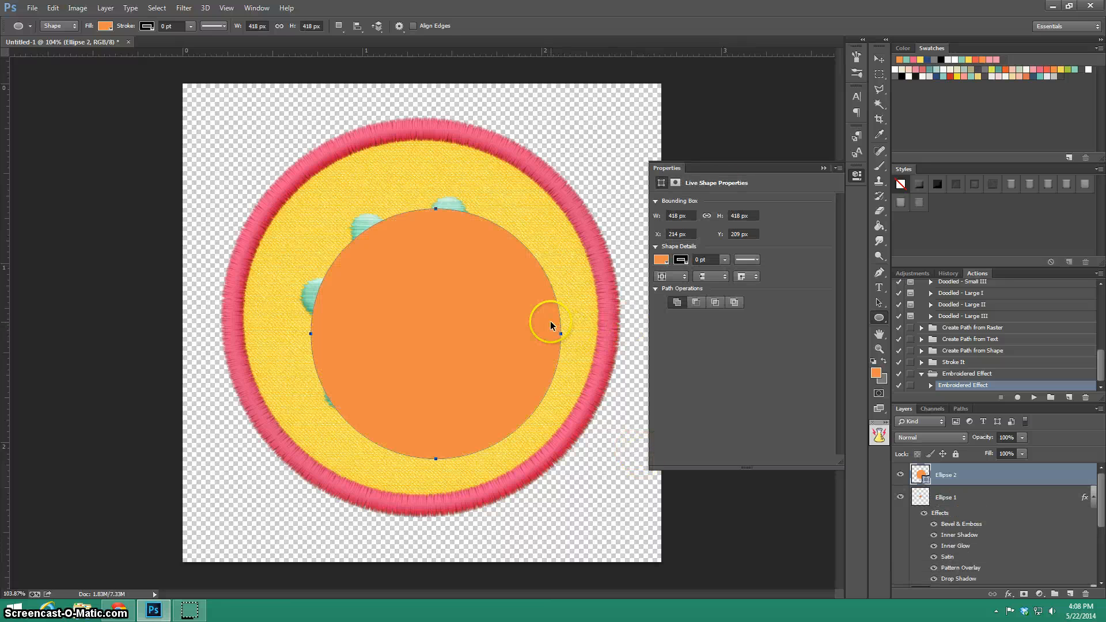
Center the large orange circle on the patch at about X 192 px, Y 187 px and apply the transformation.
key("ctrl+t")
mouse_move(429, 259)
left_mouse_down()
mouse_move(444, 262)
mouse_move(427, 248)
mouse_move(441, 240)
left_mouse_up()
key("Right")
key("Right")
key("Right")
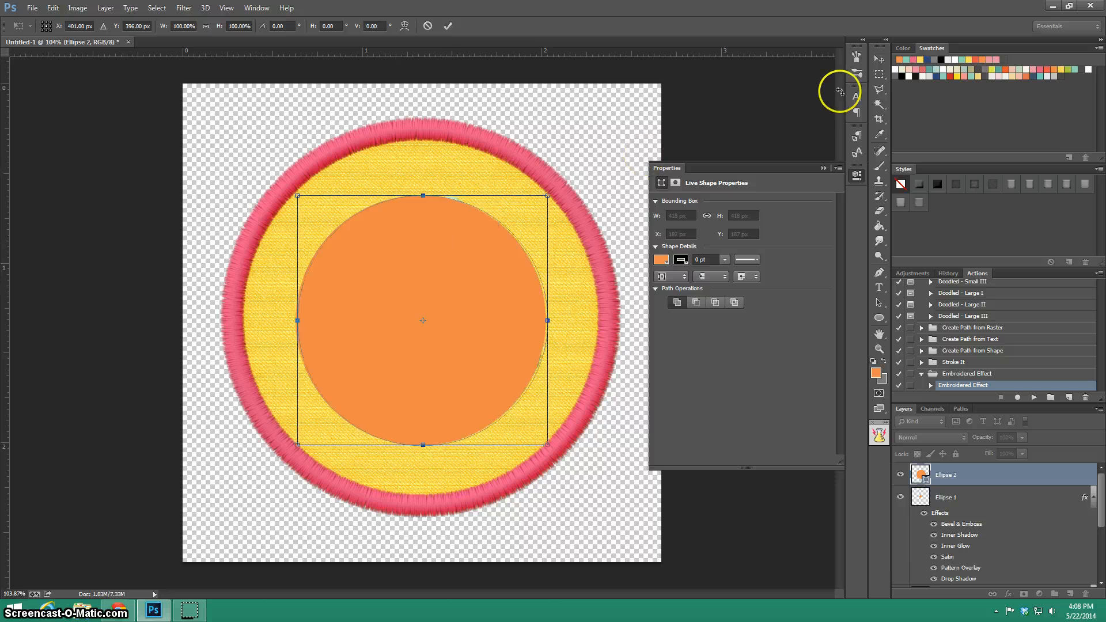
left_click(879, 59)
left_click(542, 228)
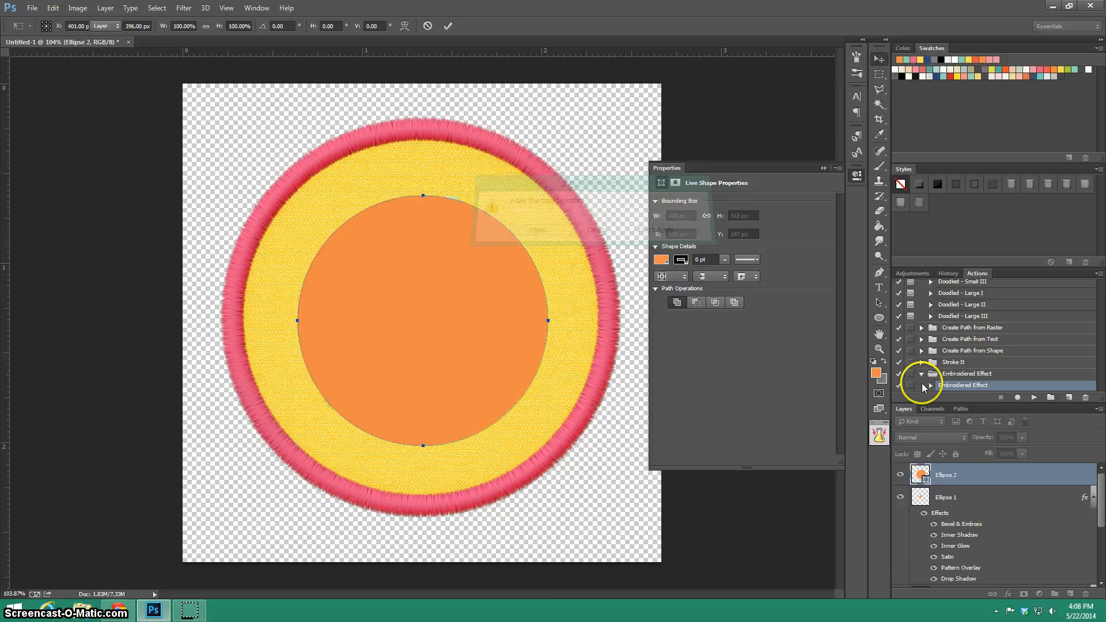
Set the large circle layer's fill to 0%.
left_click(1022, 454)
left_click_drag(1022, 464, 913, 460)
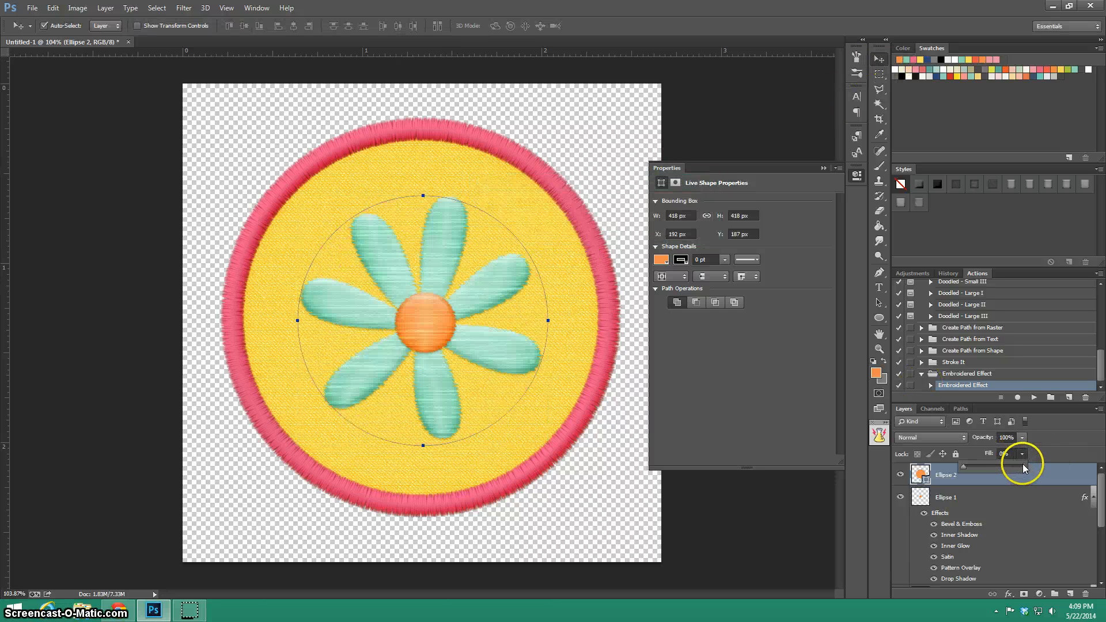
left_click(1052, 471)
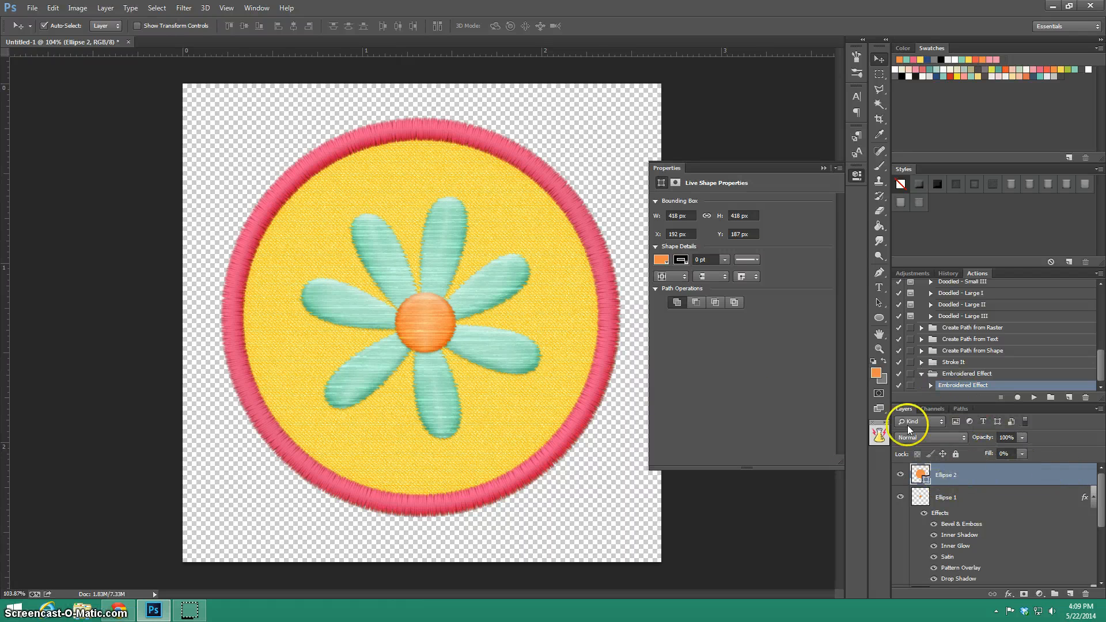
Start center-aligned pink type at the uppermost point of the circle's path, with the font size set to 18 pt.
left_click(879, 287)
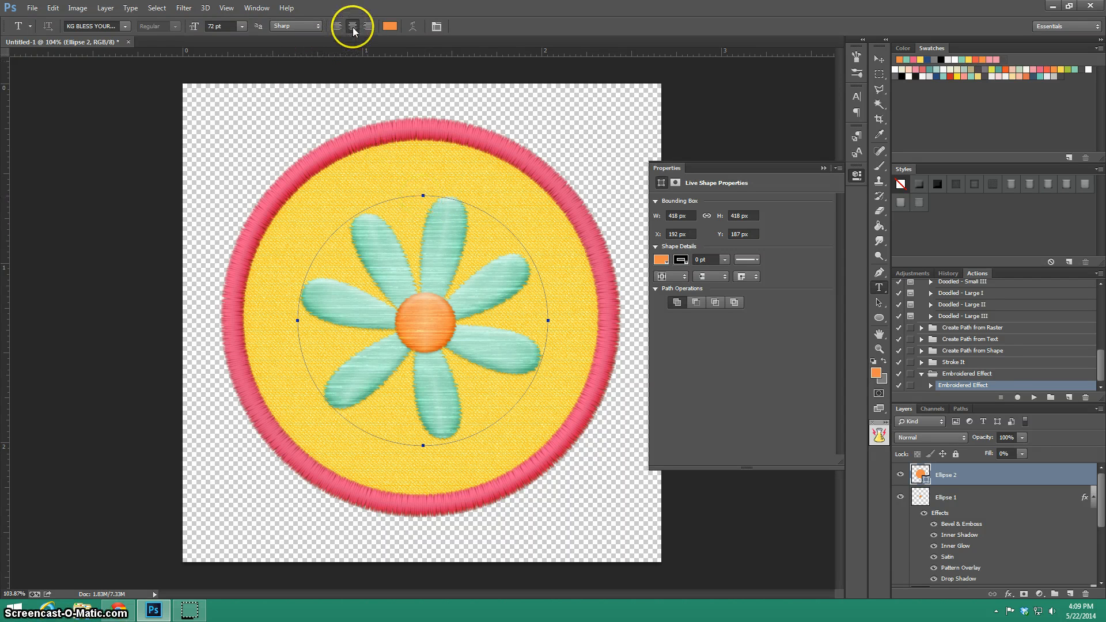
left_click(423, 194)
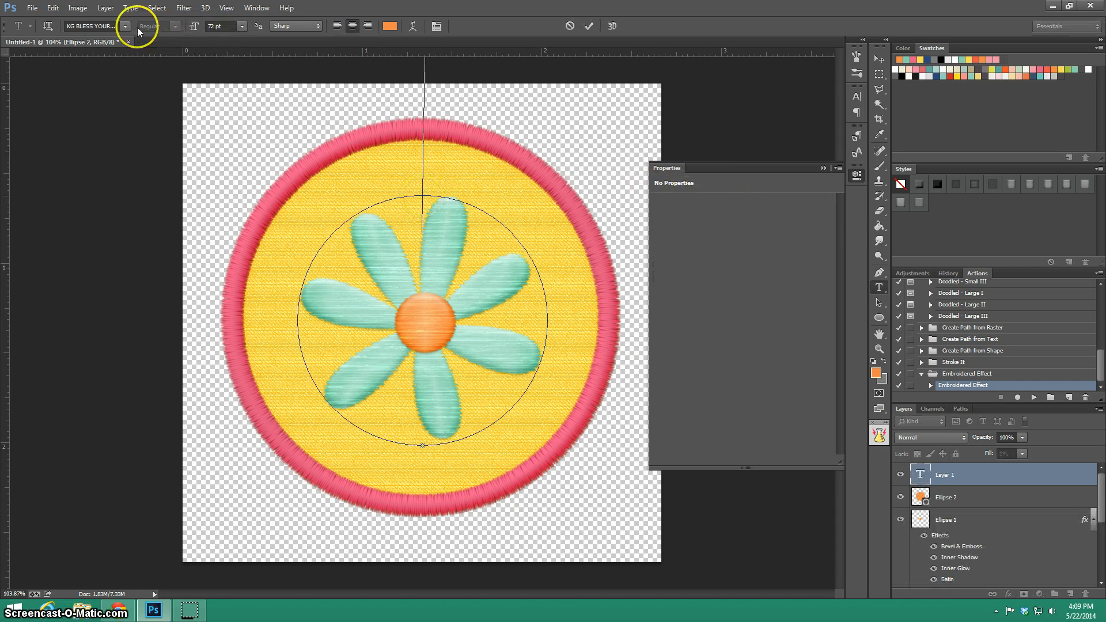
left_click(241, 25)
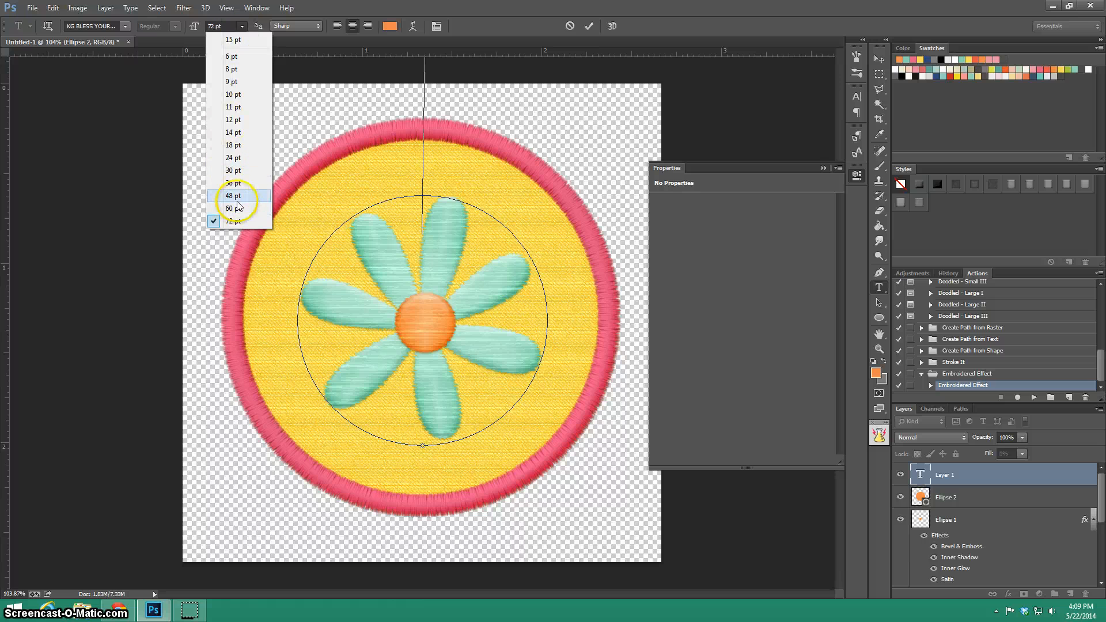
left_click(238, 183)
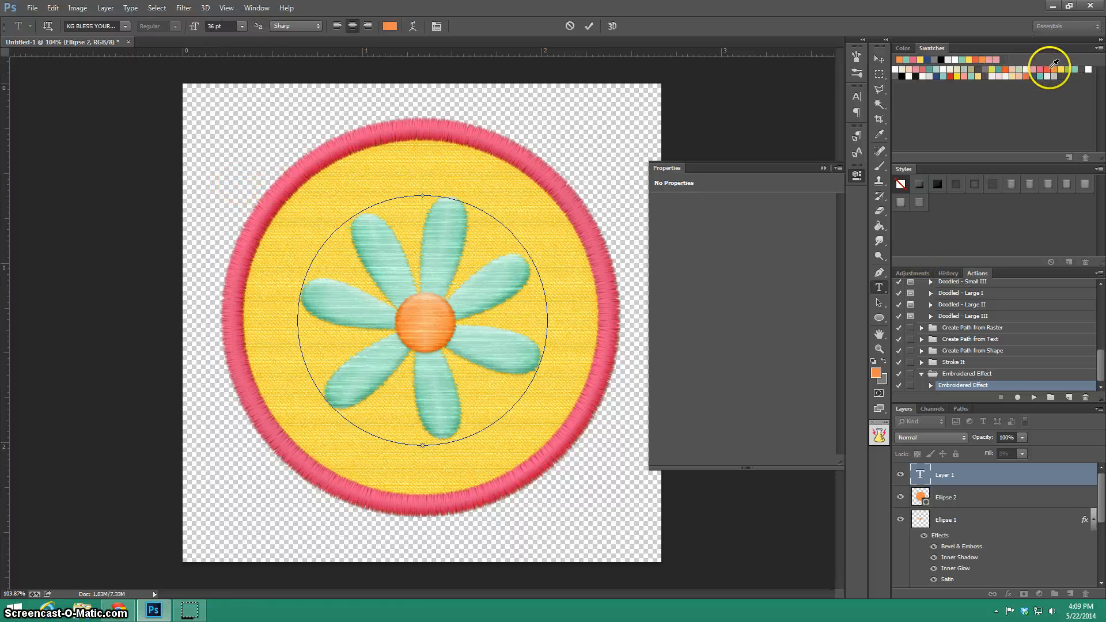
left_click(1018, 68)
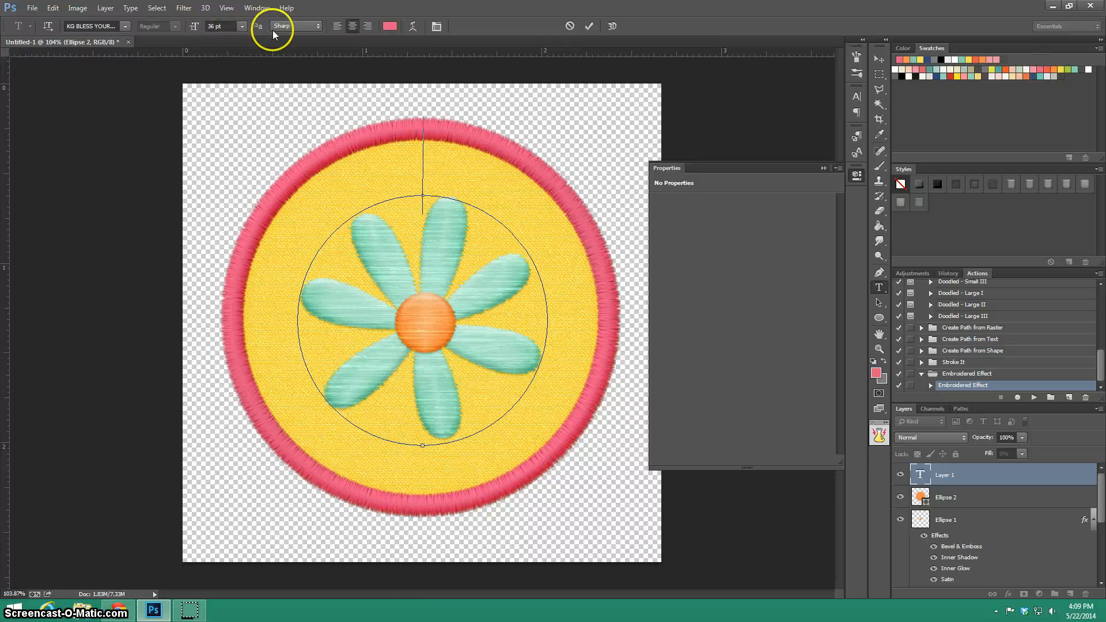
left_click(242, 26)
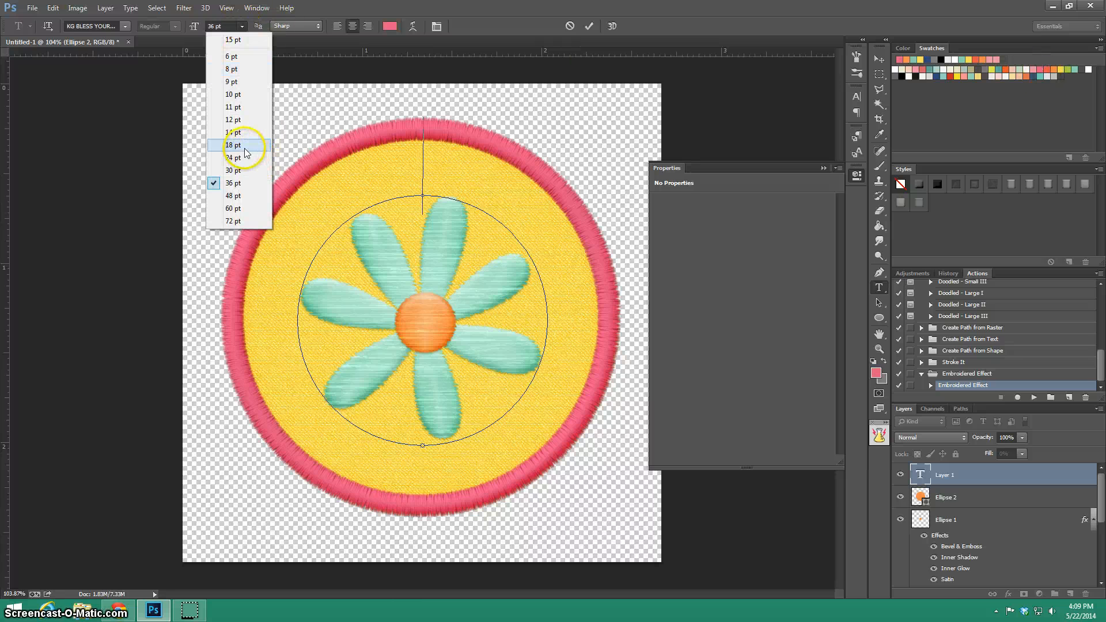
left_click(243, 145)
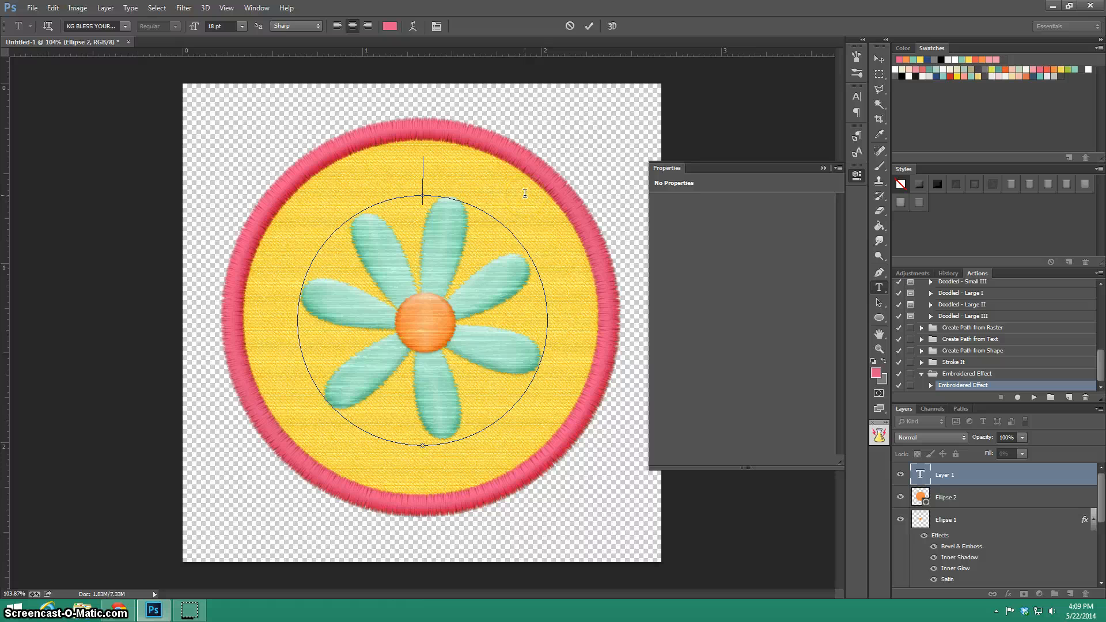
Enter the text "APRIL SHOWERS BRING MAY FLOWERS" along the circle path.
type("AP")
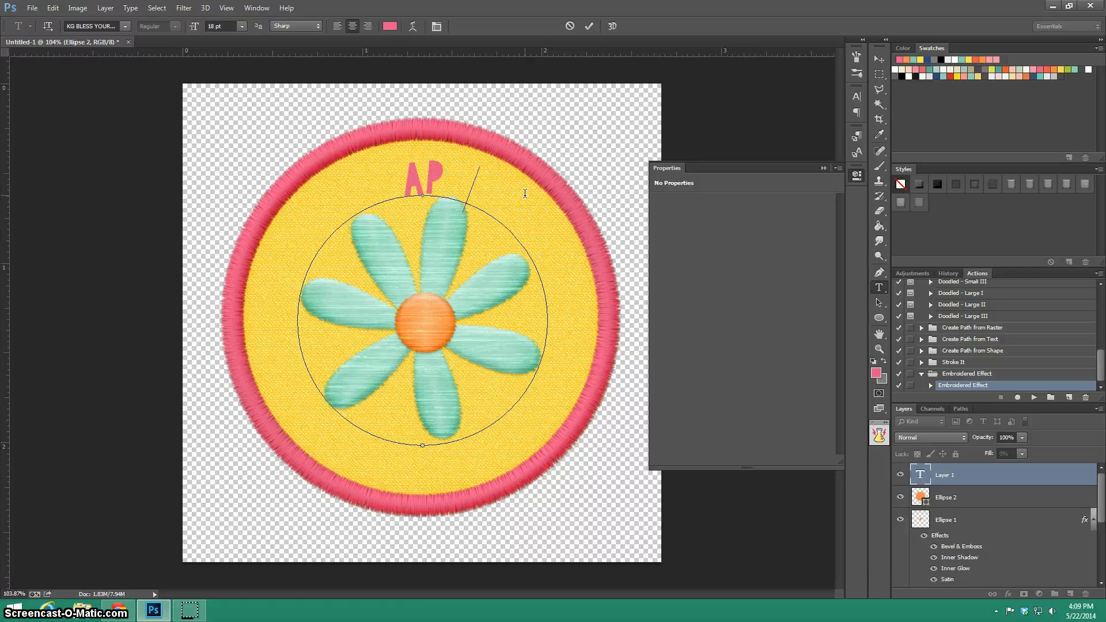
type("RIL SHADOWS")
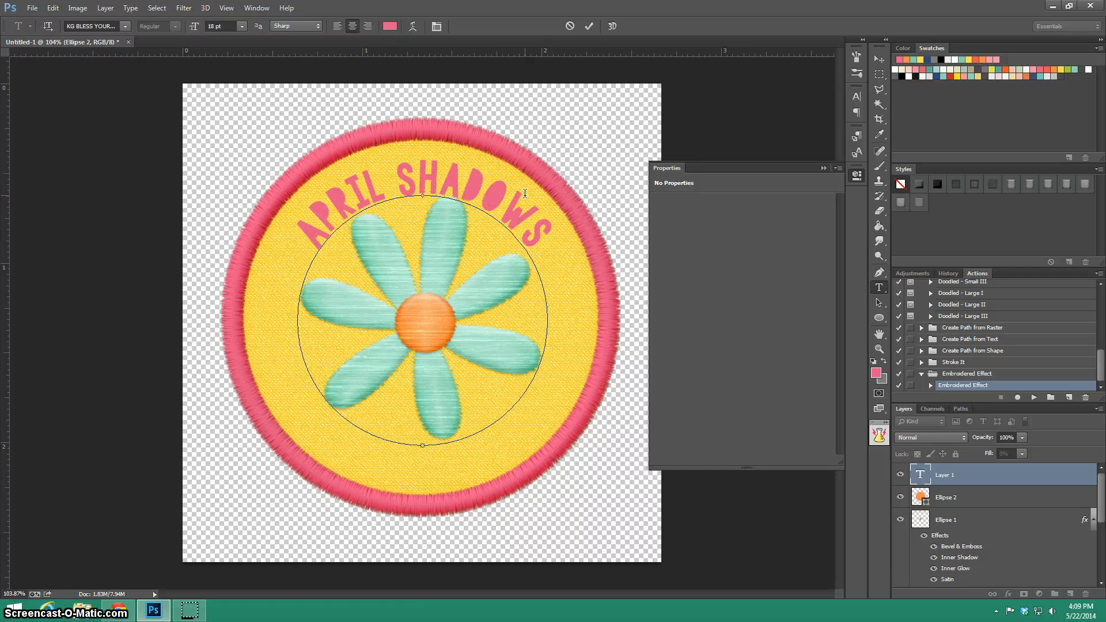
key("BackSpace")
key("BackSpace")
key("BackSpace")
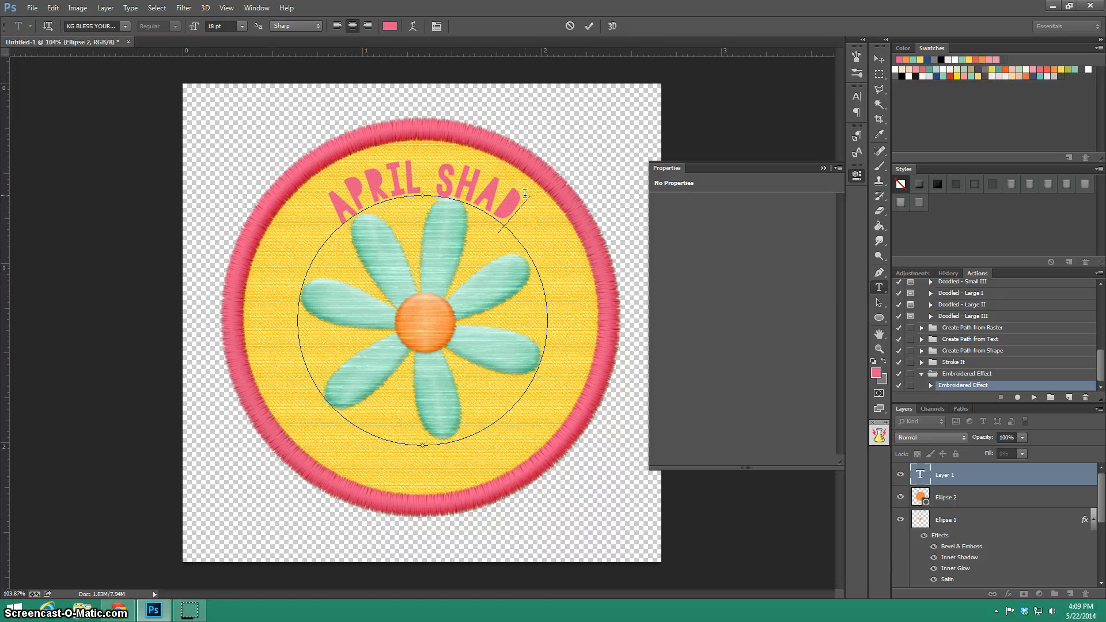
key("BackSpace")
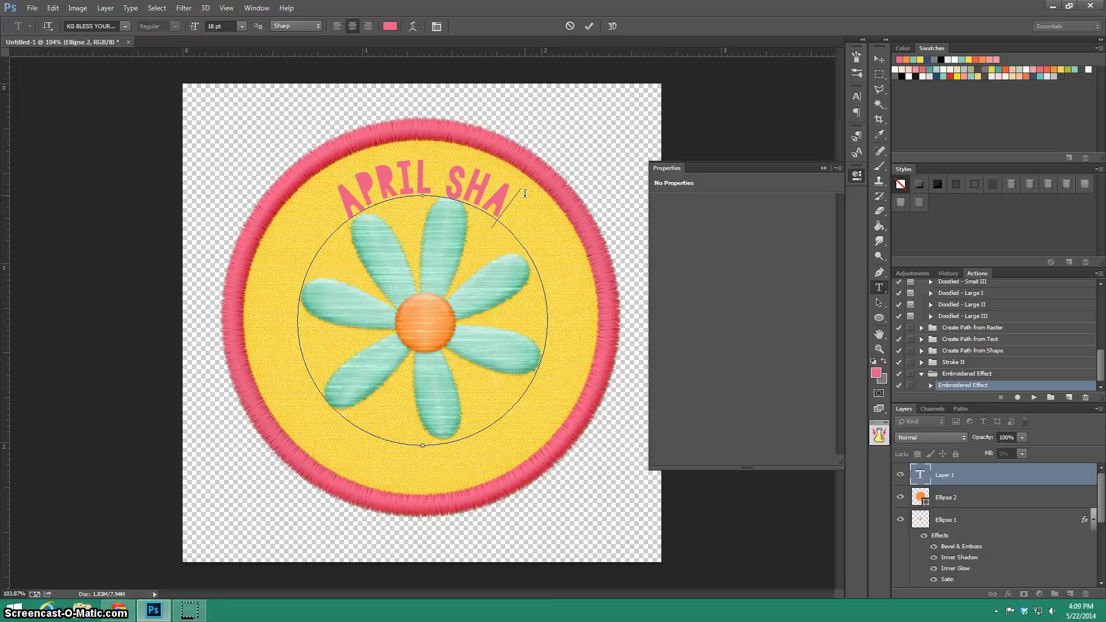
key("BackSpace")
type("OWERS")
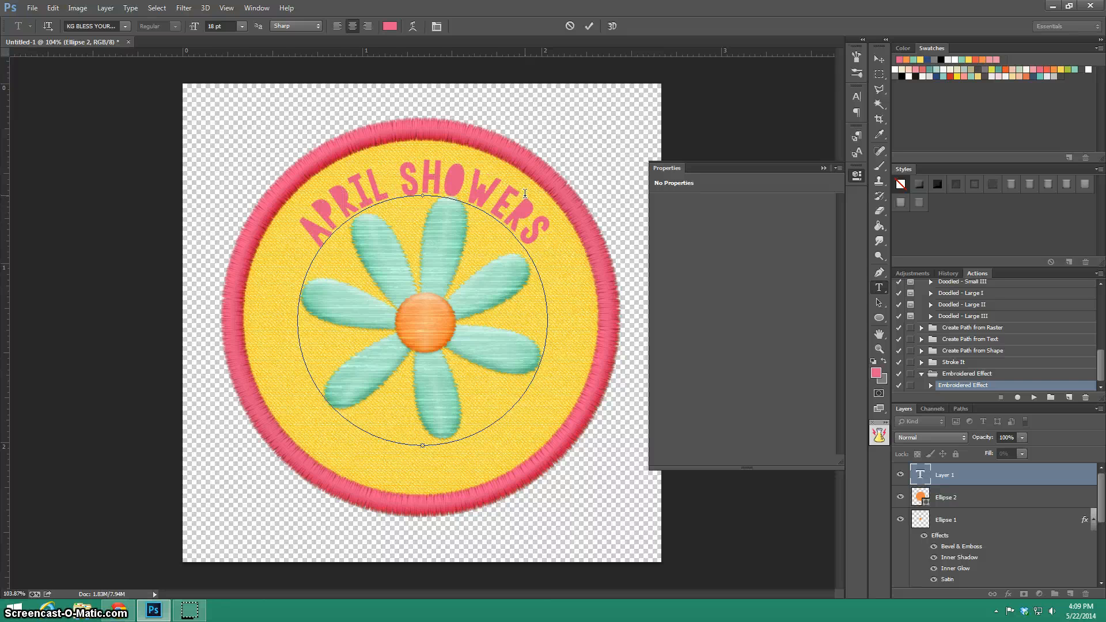
type(" BR")
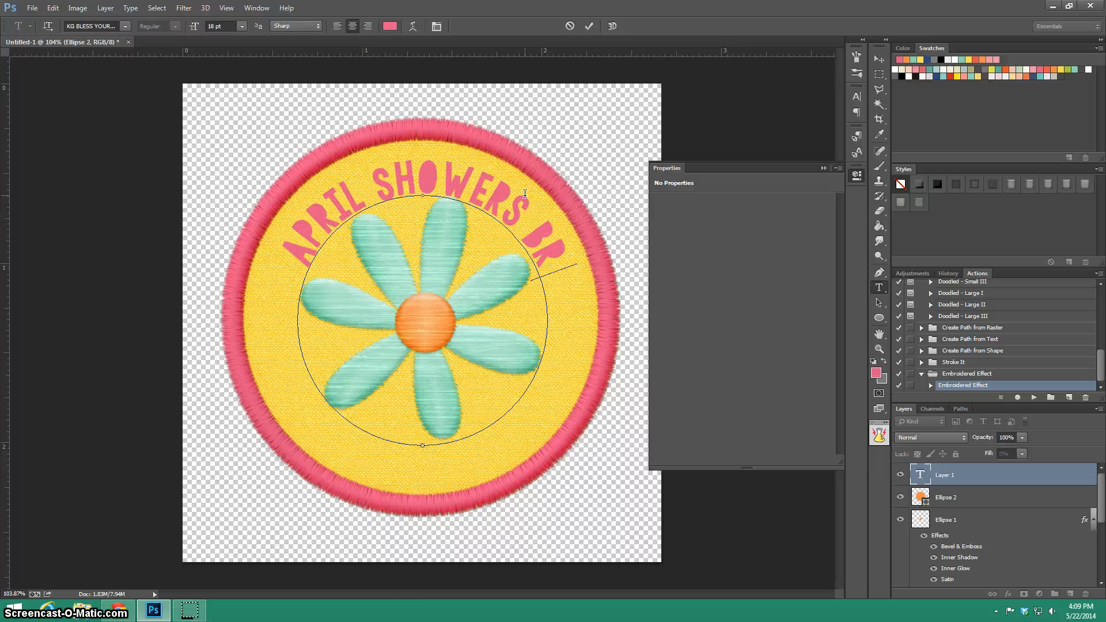
type("ING MAY FLOWERS")
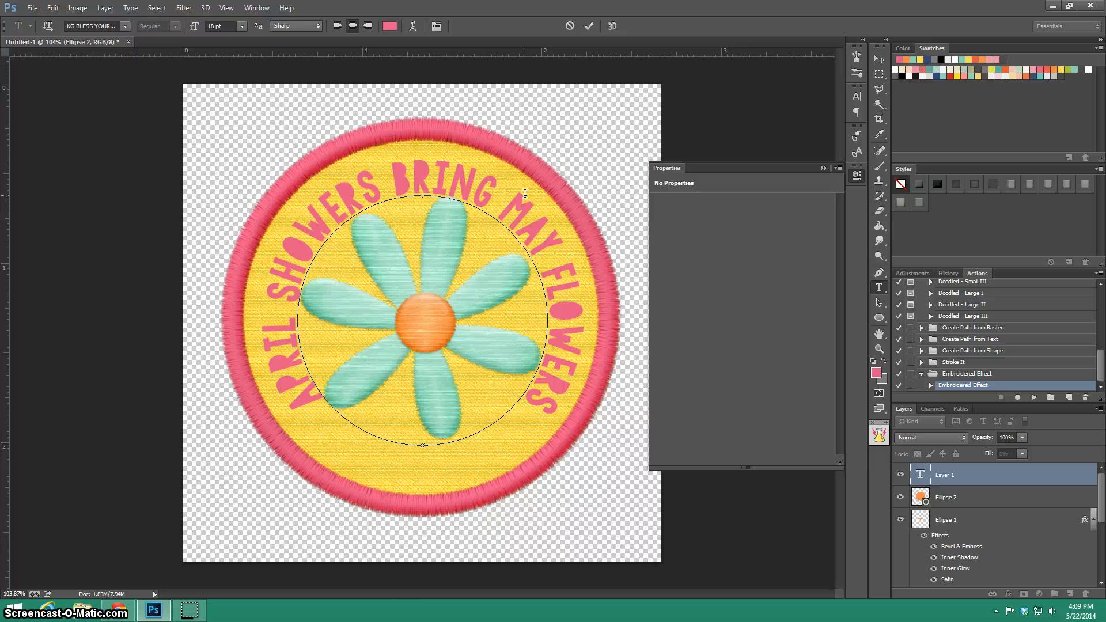
Increase the tracking of the entire circular text, trying 100 and 150 before setting it to 175.
key("ctrl+a")
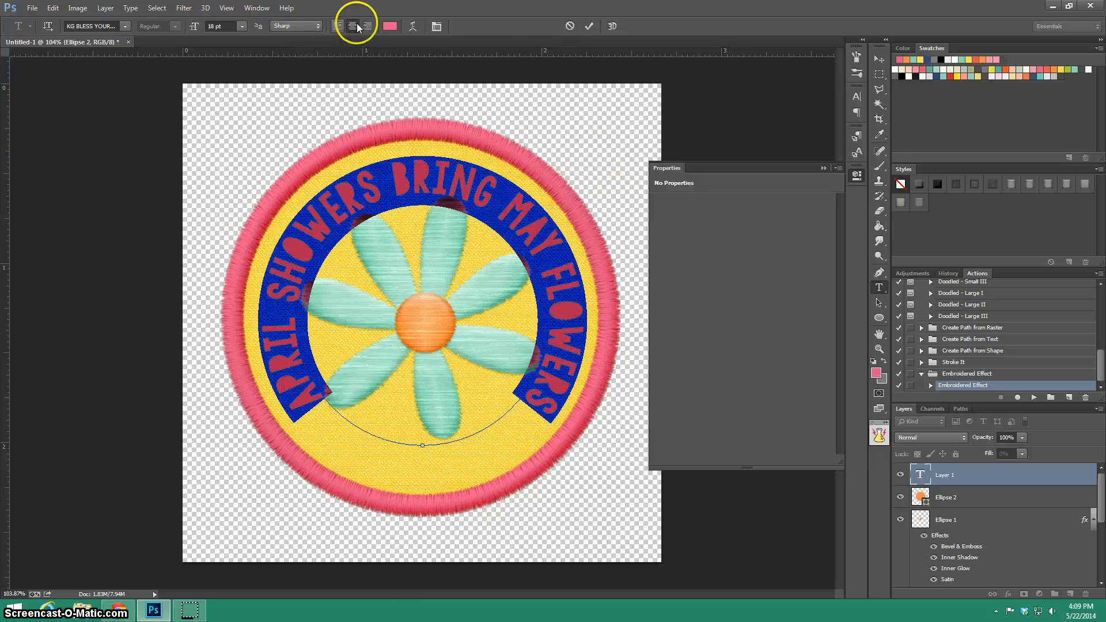
left_click(856, 97)
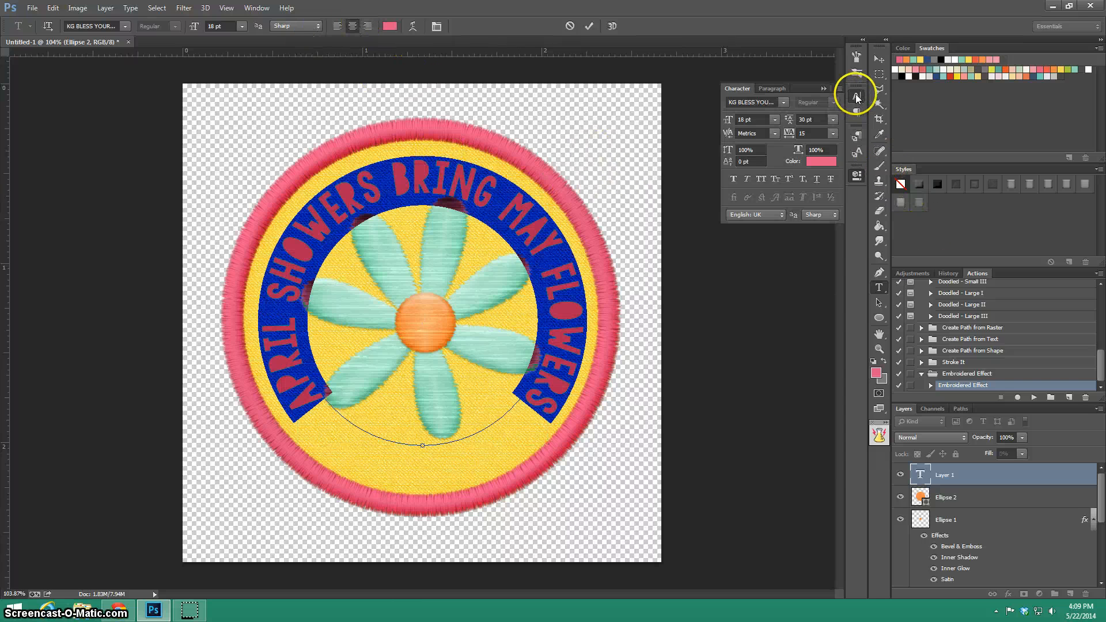
left_click(833, 133)
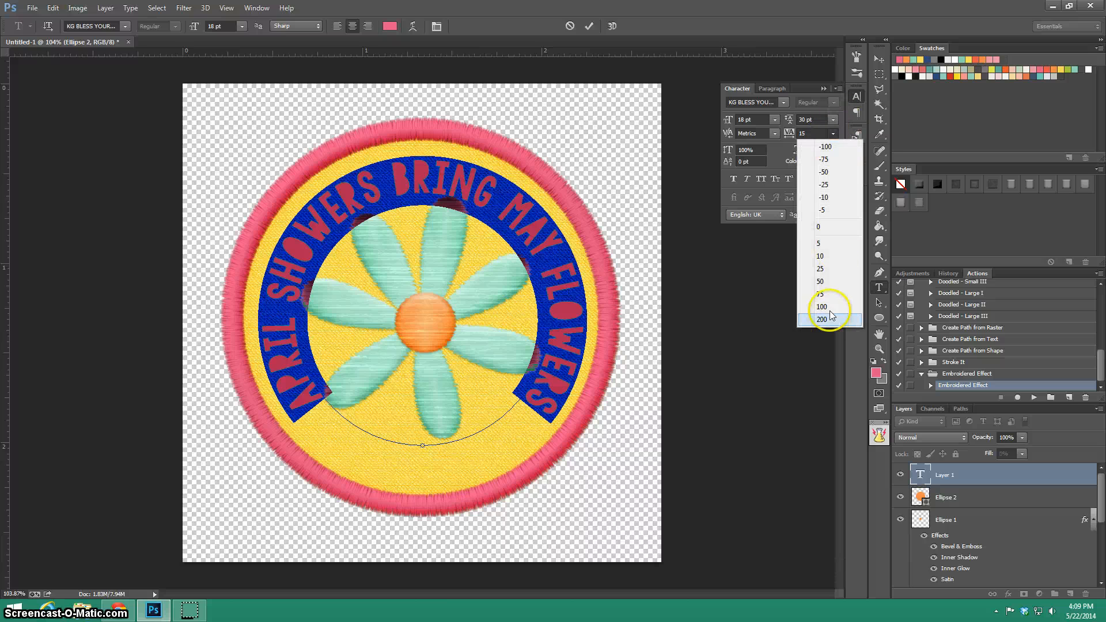
left_click(831, 309)
left_click(811, 133)
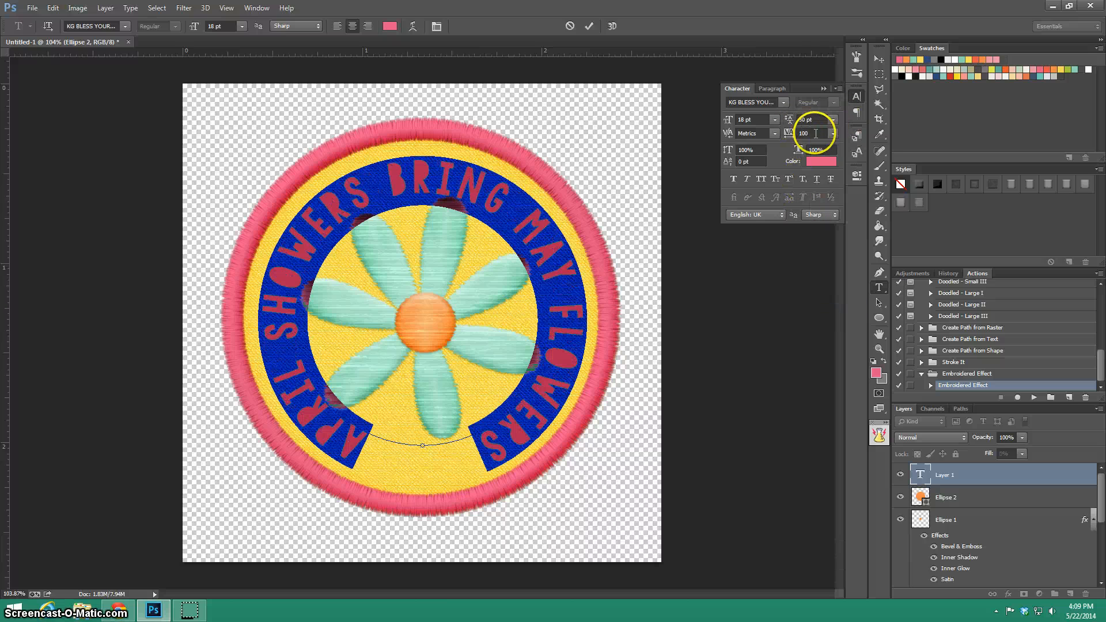
type("150")
key("Return")
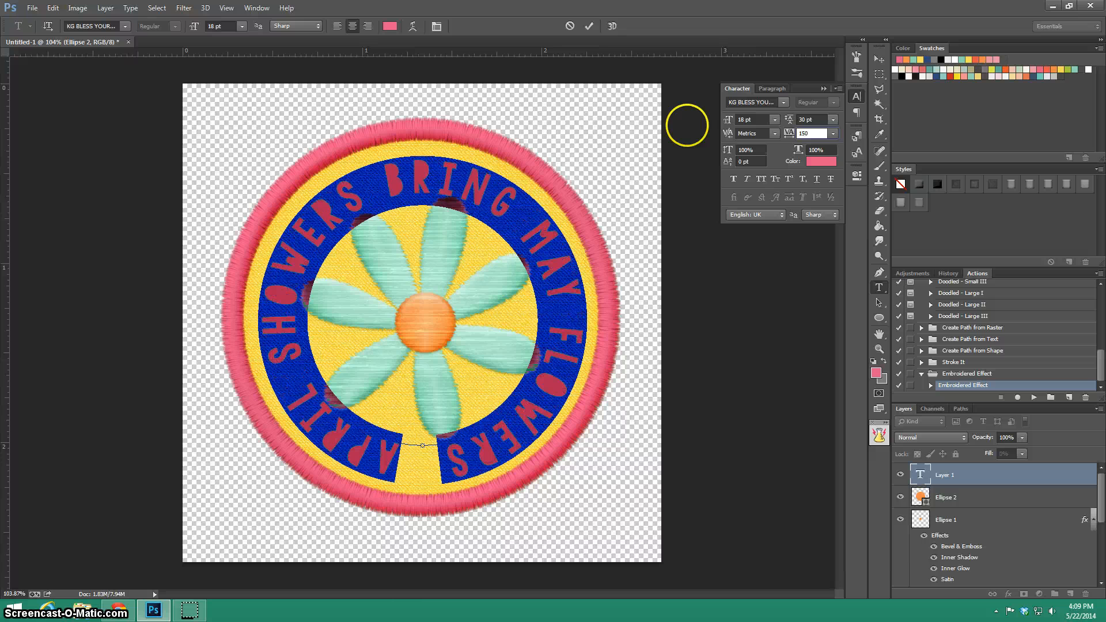
left_click(823, 133)
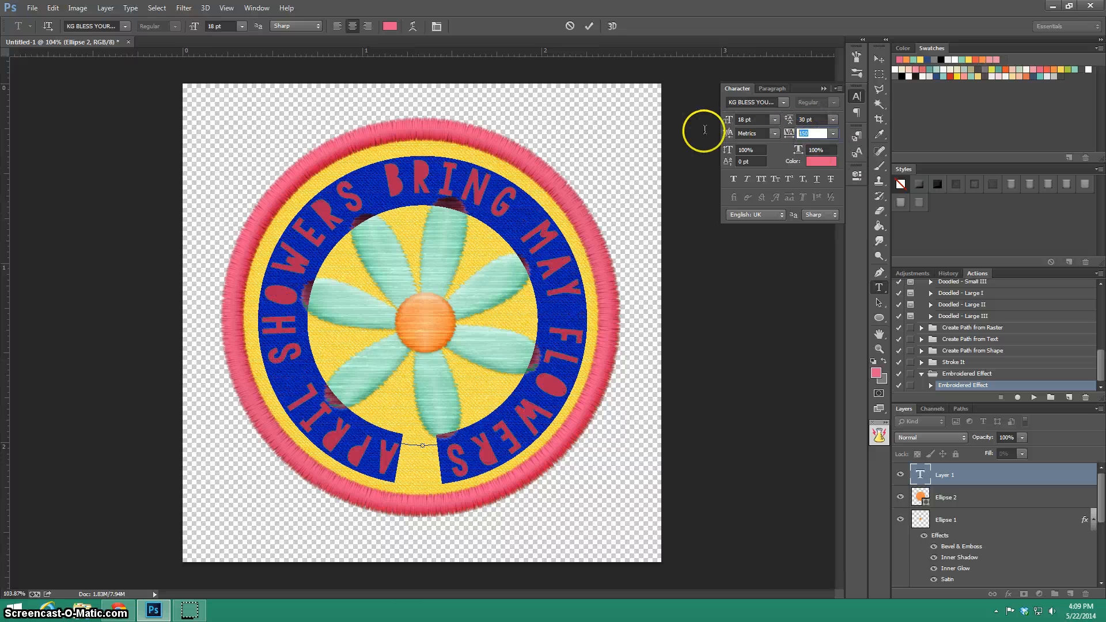
type("175")
key("Return")
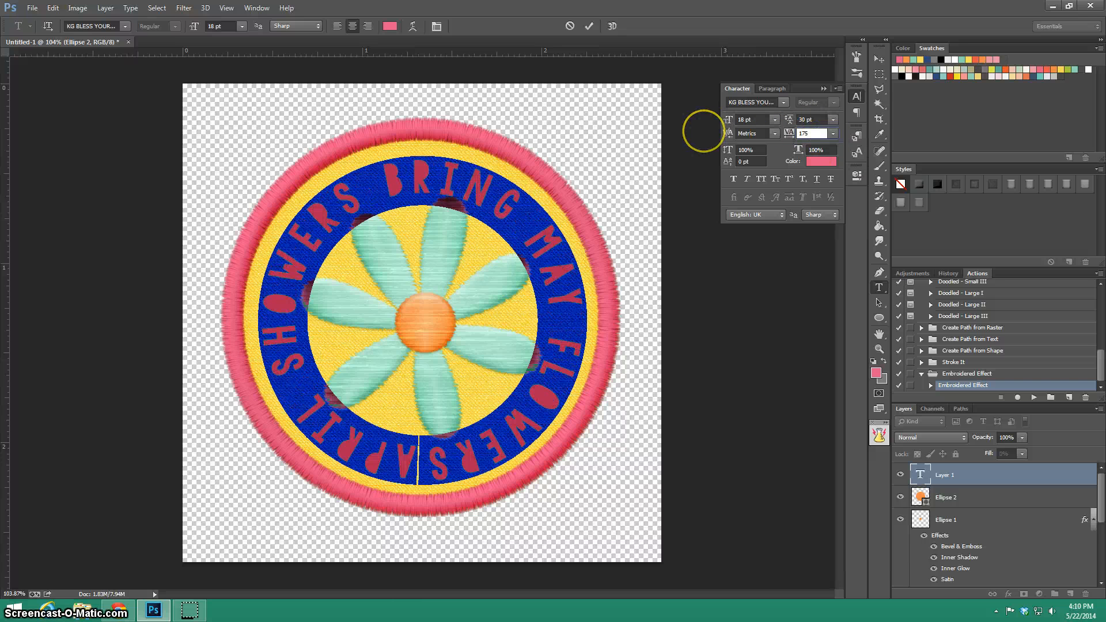
Reduce the circular text's tracking to 160, trying 170 first, and commit the text.
left_click(821, 134)
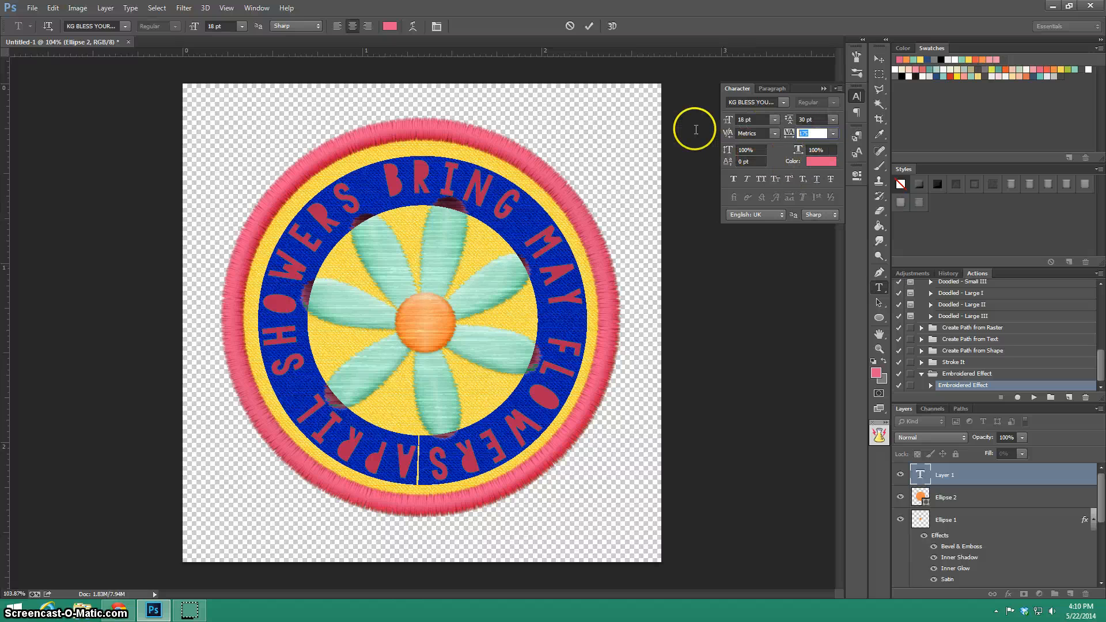
type("170")
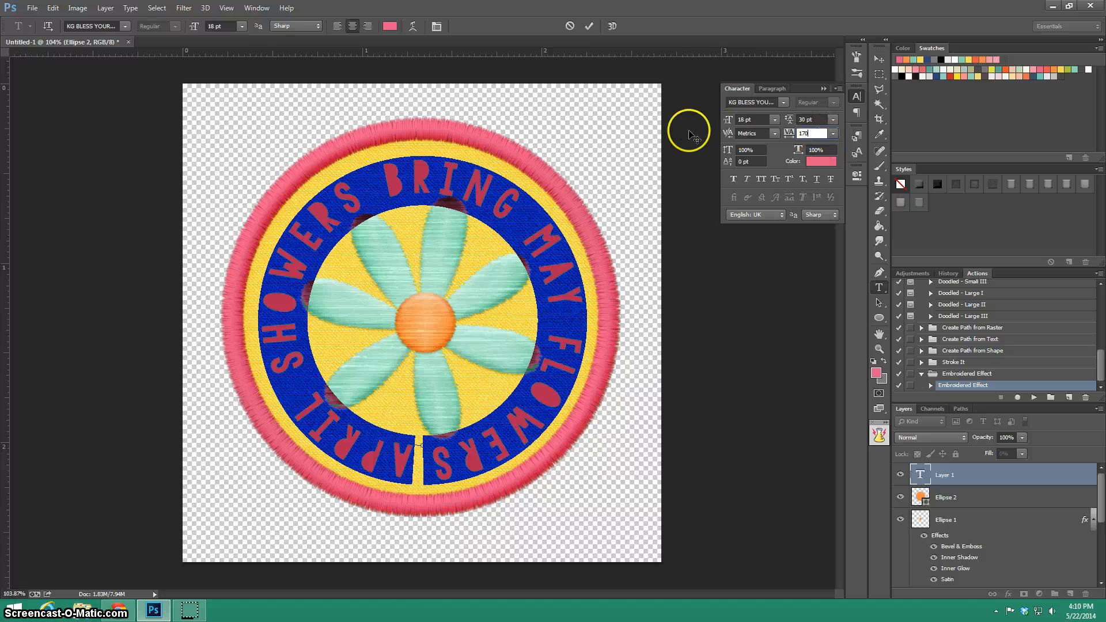
key("Down")
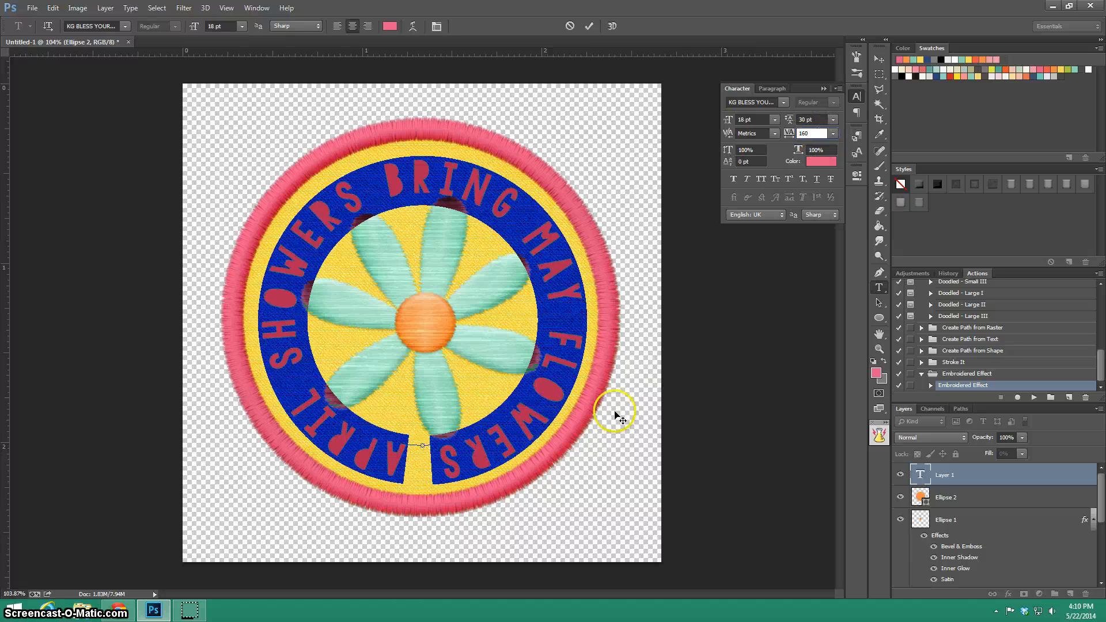
left_click(546, 409)
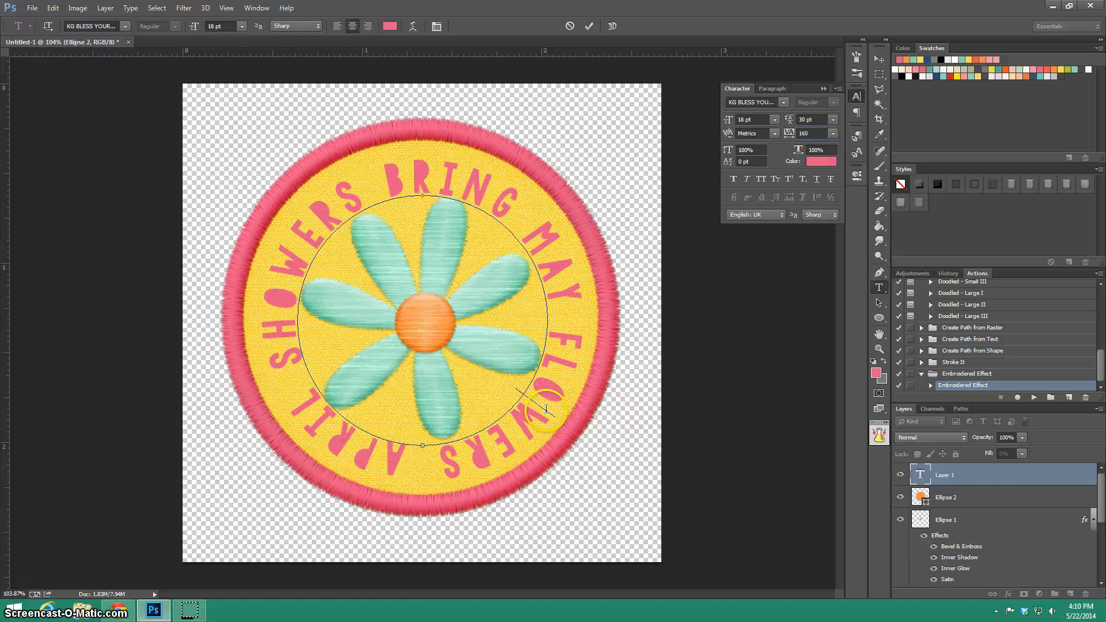
left_click(991, 475)
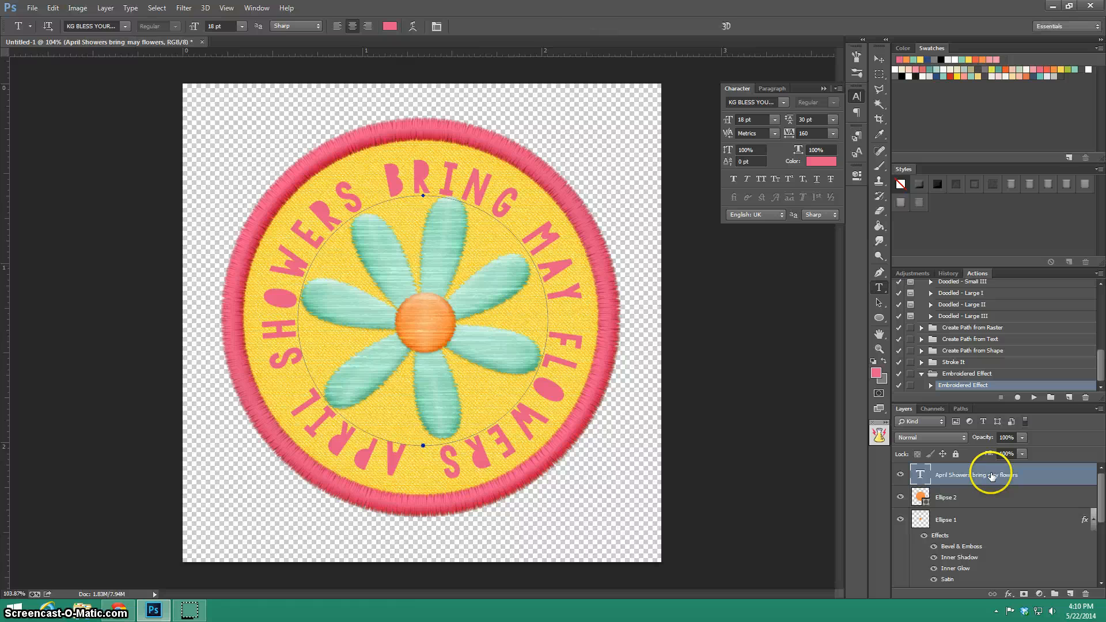
Examine the circular text's type path, hiding its outline and showing it again.
left_click(961, 408)
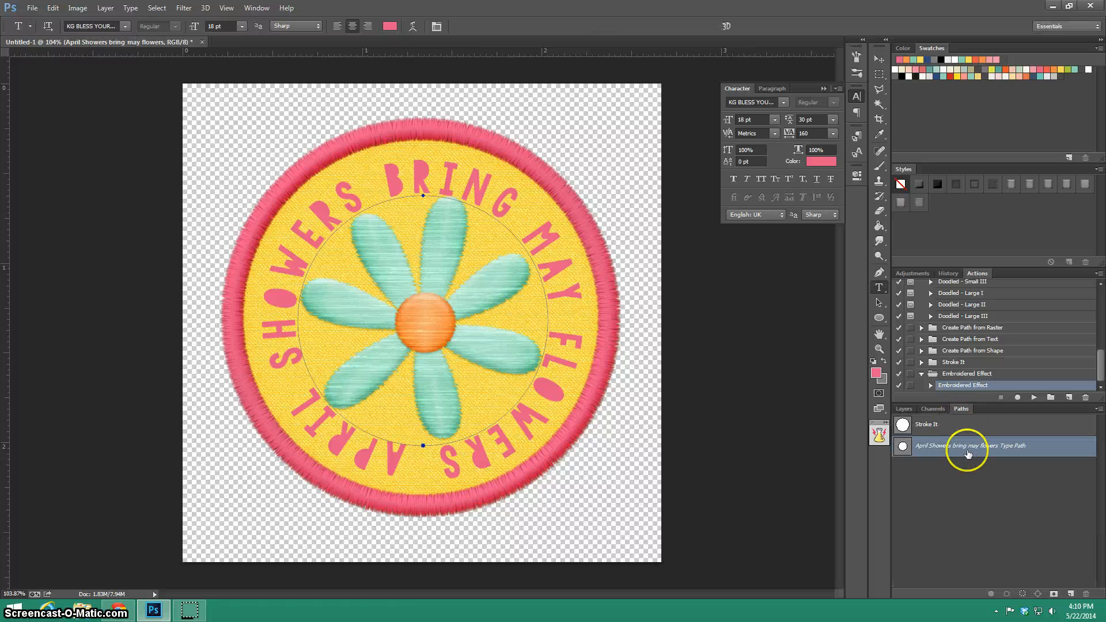
left_click(971, 486)
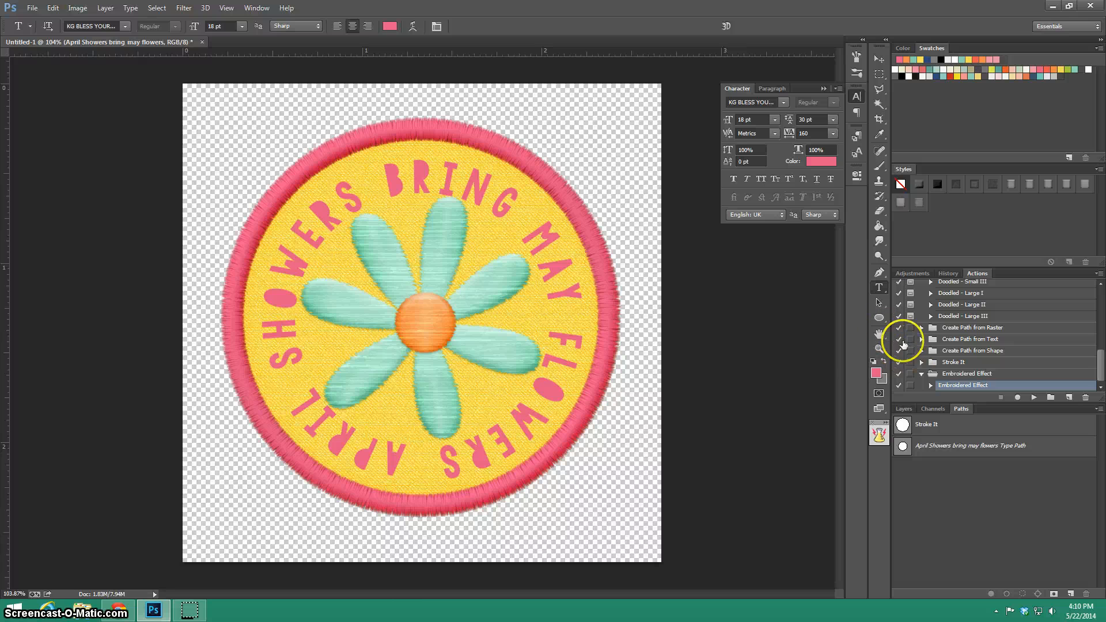
left_click(903, 408)
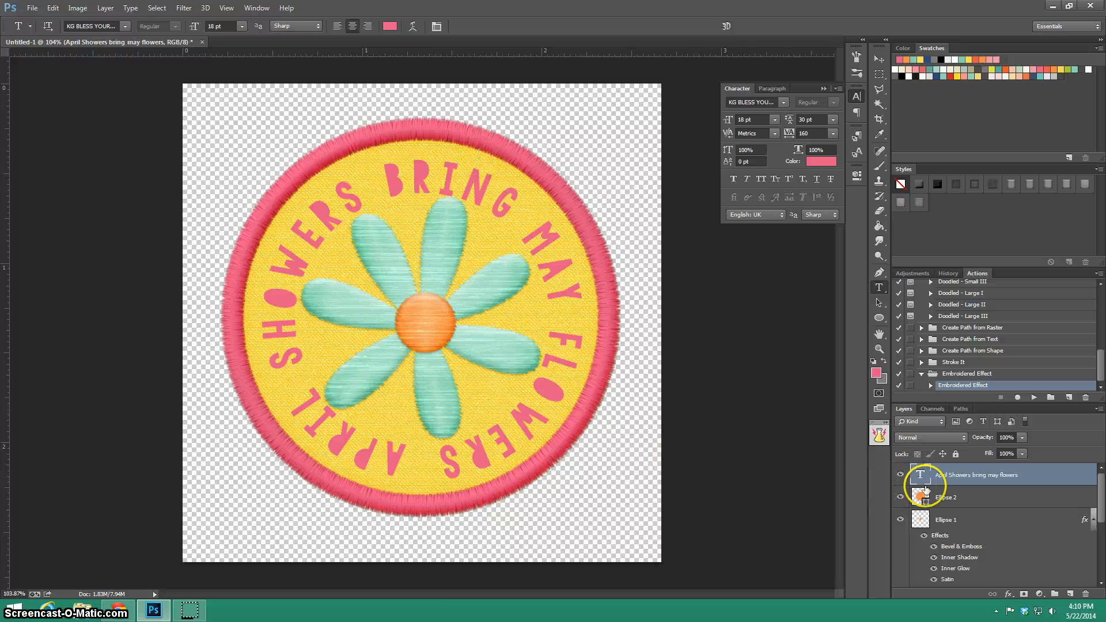
left_click(459, 458)
left_click(961, 408)
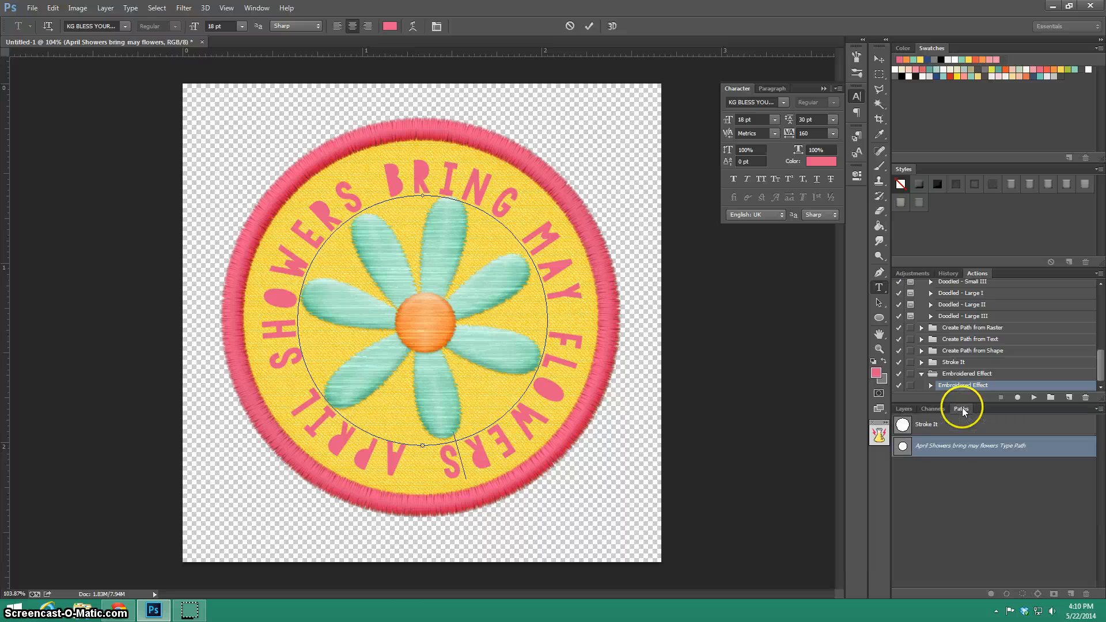
left_click(908, 411)
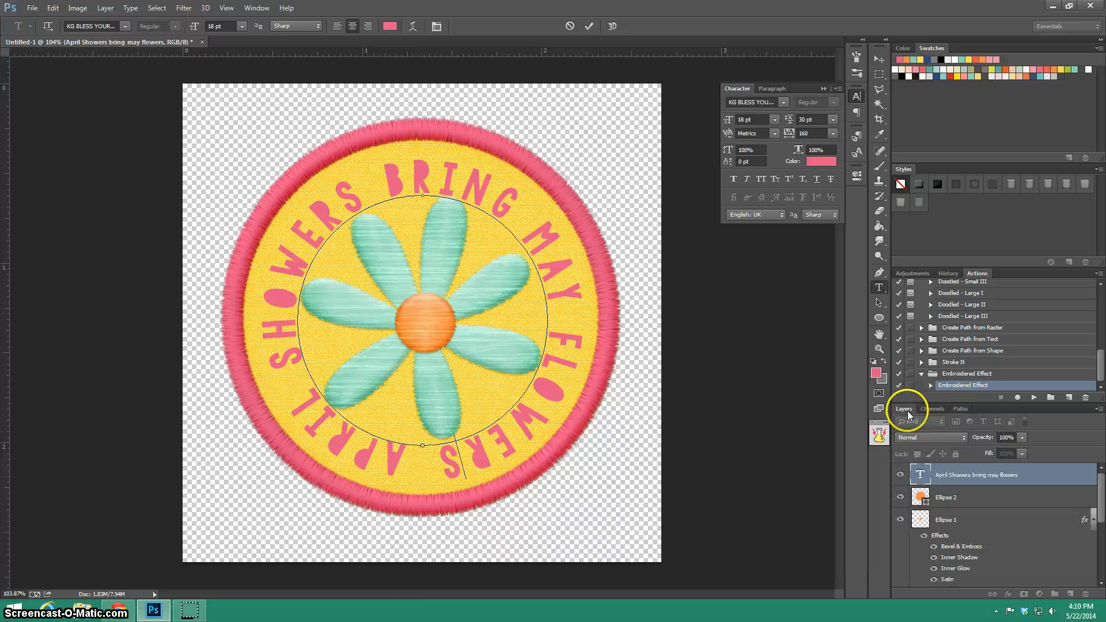
Rasterize the circular "April Showers bring may flowers" text layer.
left_click(1024, 476)
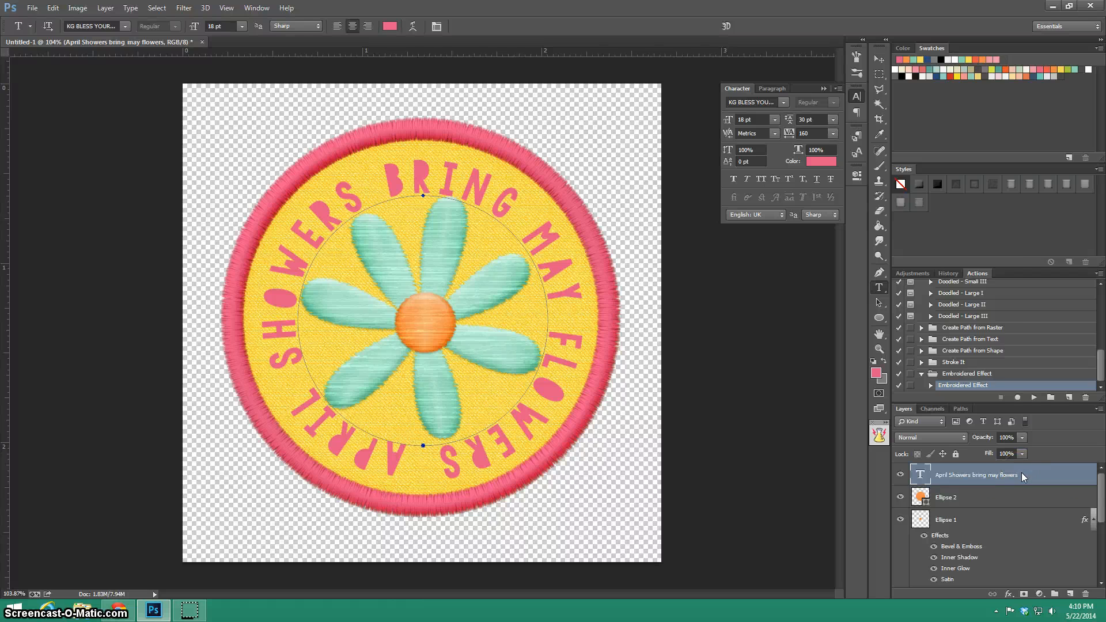
right_click(1023, 476)
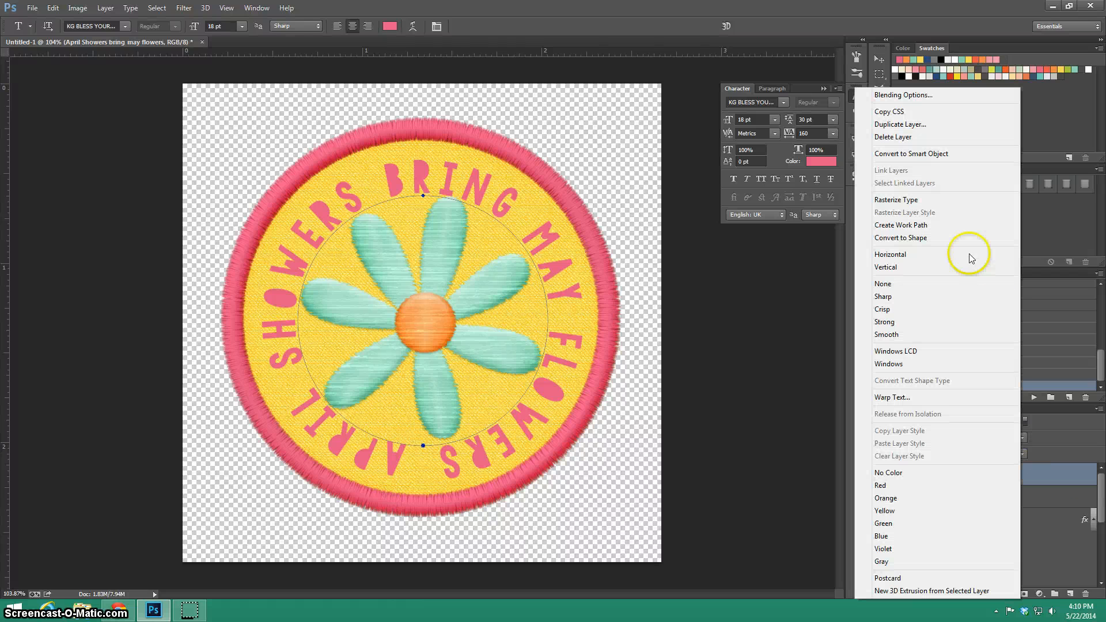
left_click(923, 201)
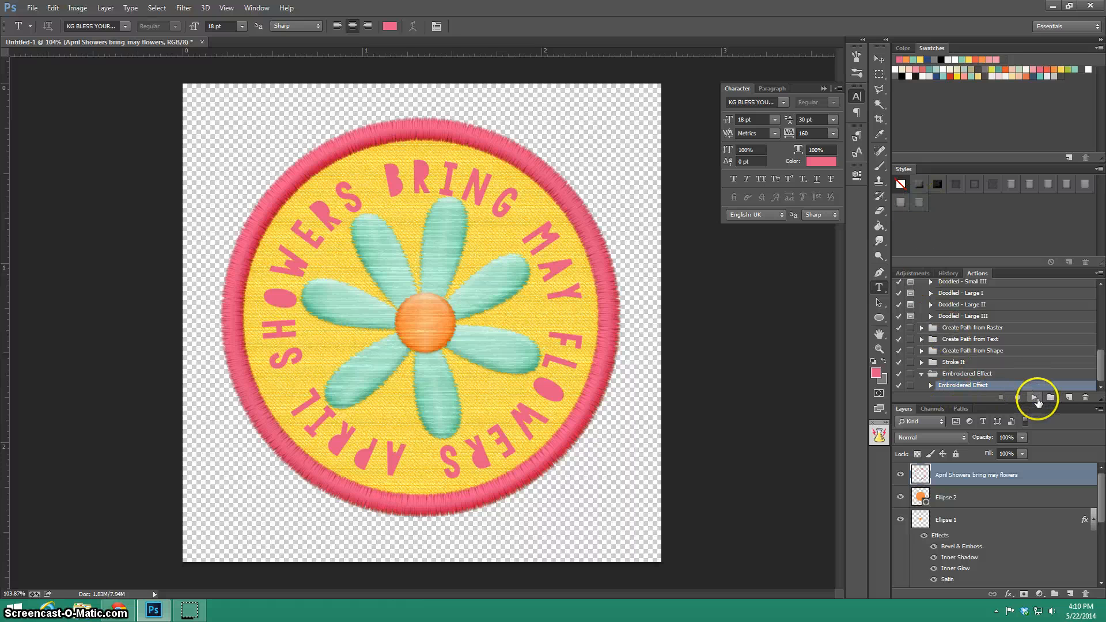
Run the Embroidered Effect action on the rasterized text and apply the "Mommyah - Embroidery Thin" layer style.
left_click(1035, 398)
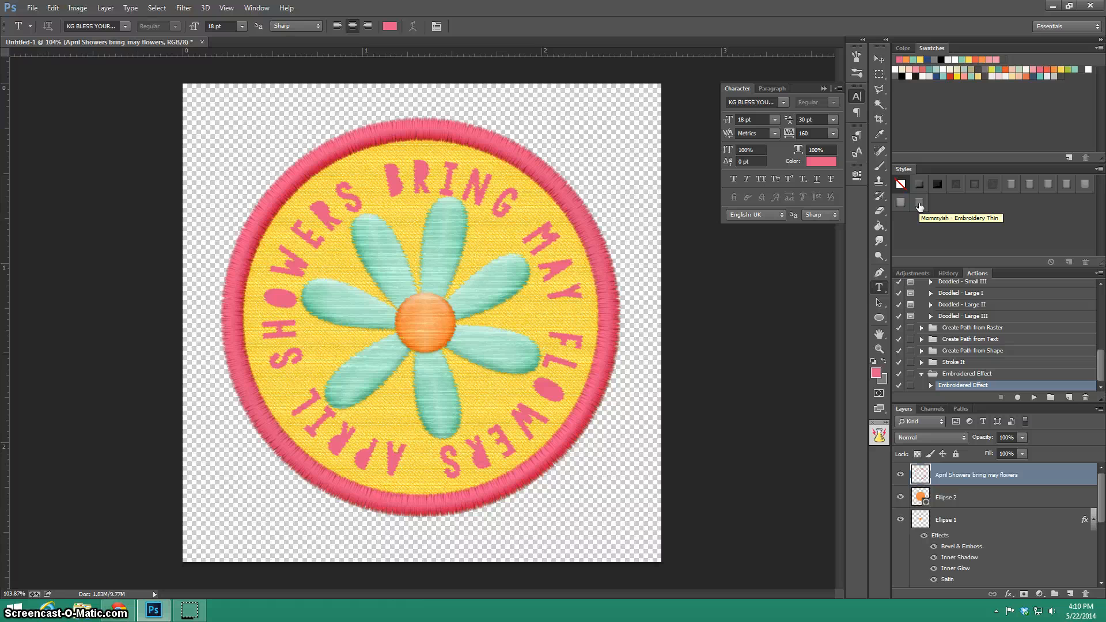
left_click(790, 486)
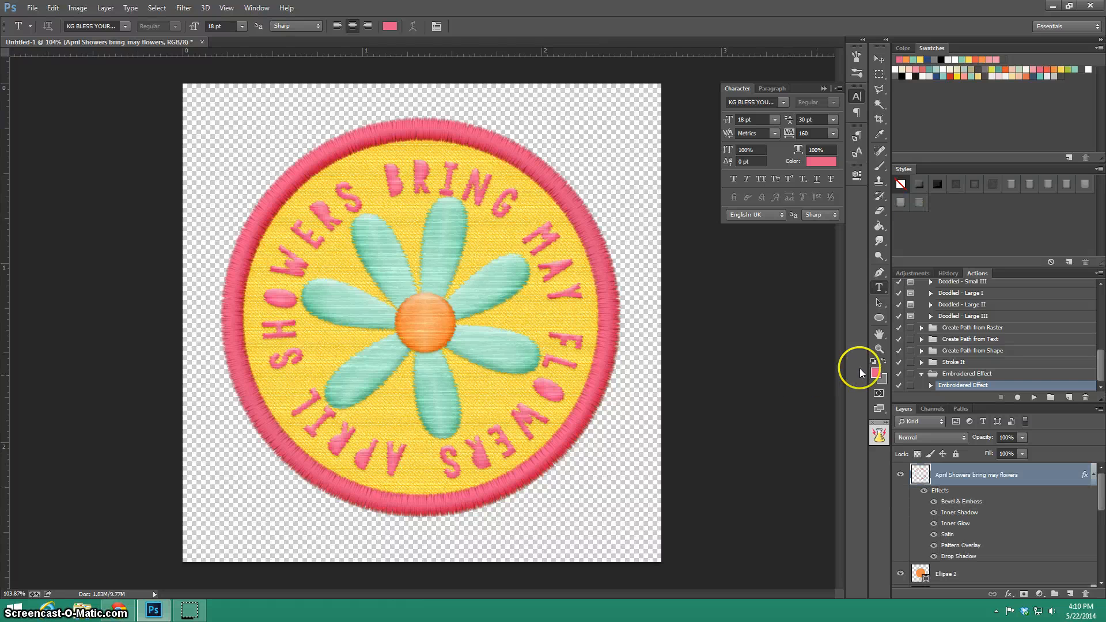
Rotate the embroidered text ring by 150° so that "APRIL" sits at the top of the patch, and apply the transformation.
left_click(879, 348)
left_click(395, 292, "alt")
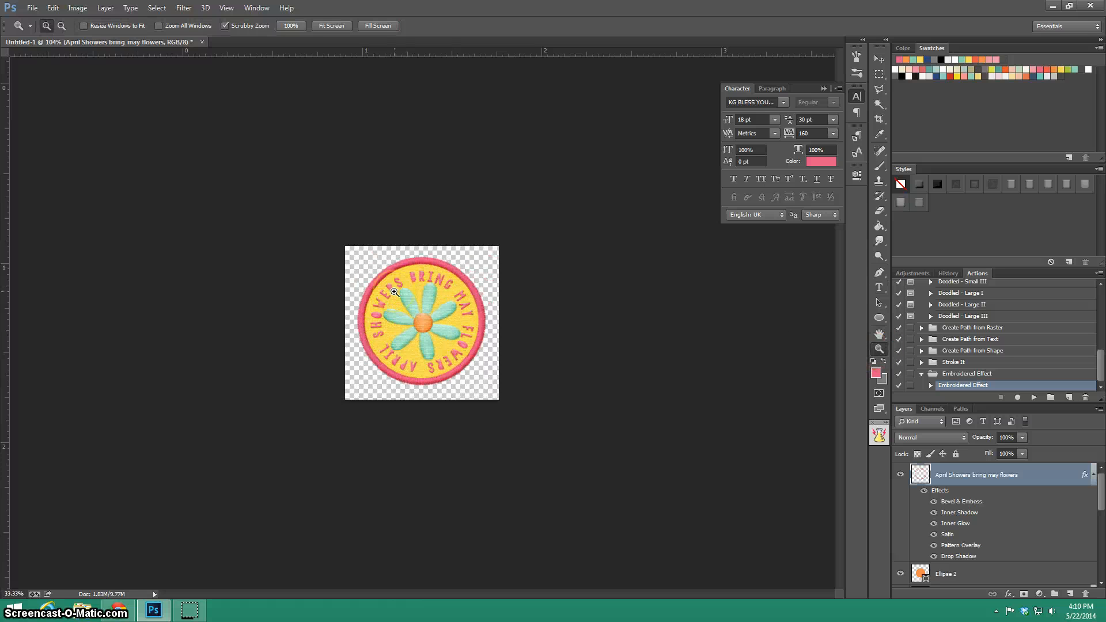
left_click_drag(395, 292, 518, 369)
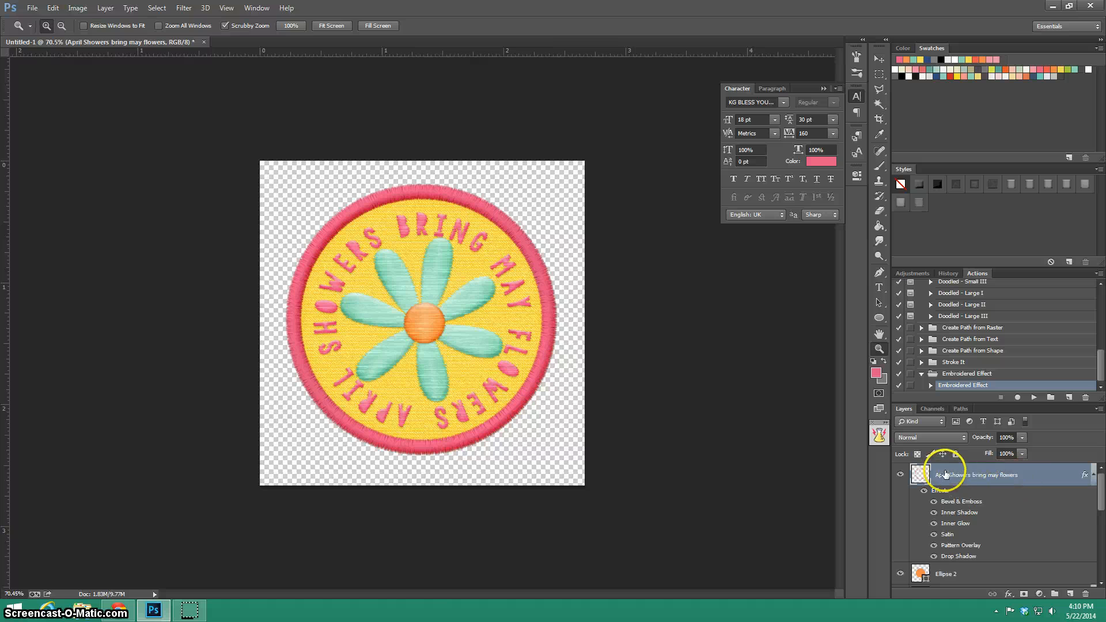
key("ctrl+t")
left_click_drag(597, 197, 366, 417)
left_click_drag(591, 343, 529, 405)
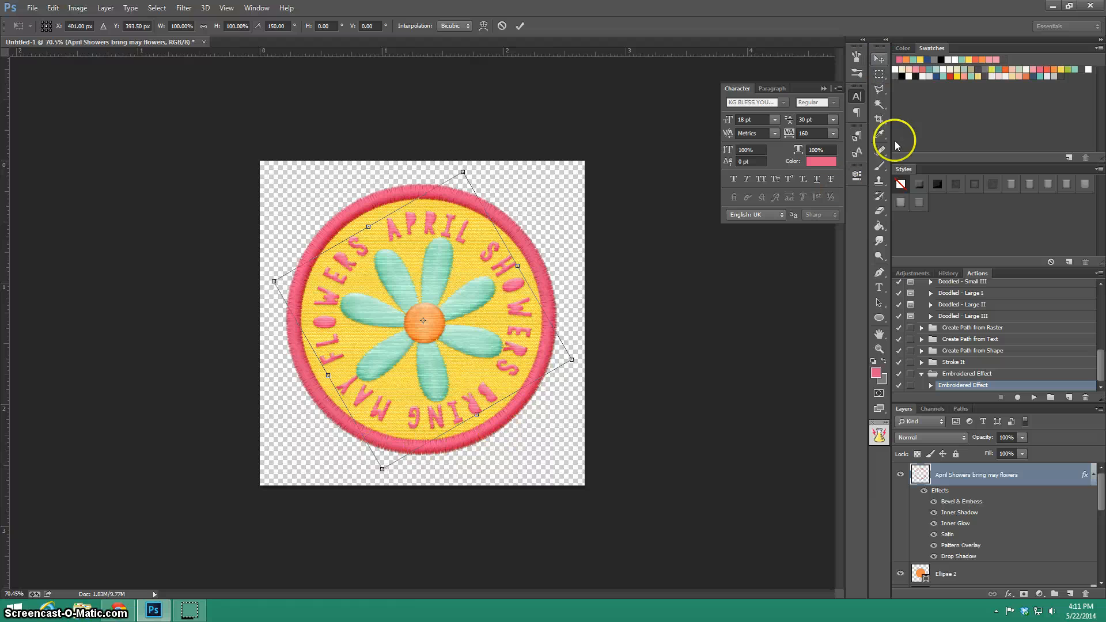
left_click(871, 57)
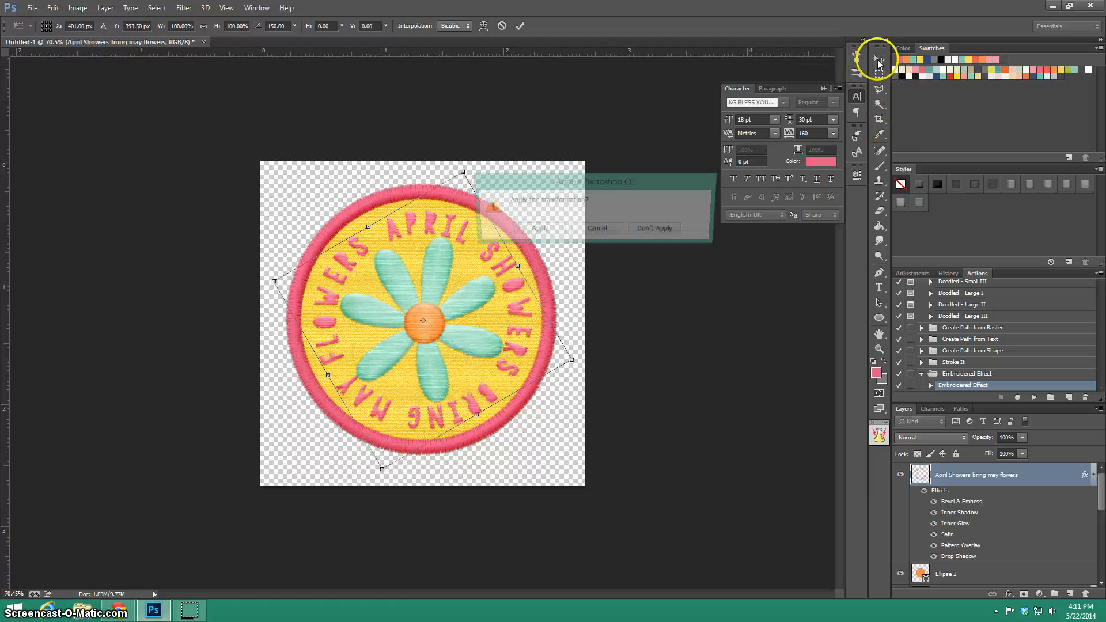
left_click(541, 231)
Inspect the stitching detail of the border, lettering and flower at actual size and close up.
left_click(879, 349)
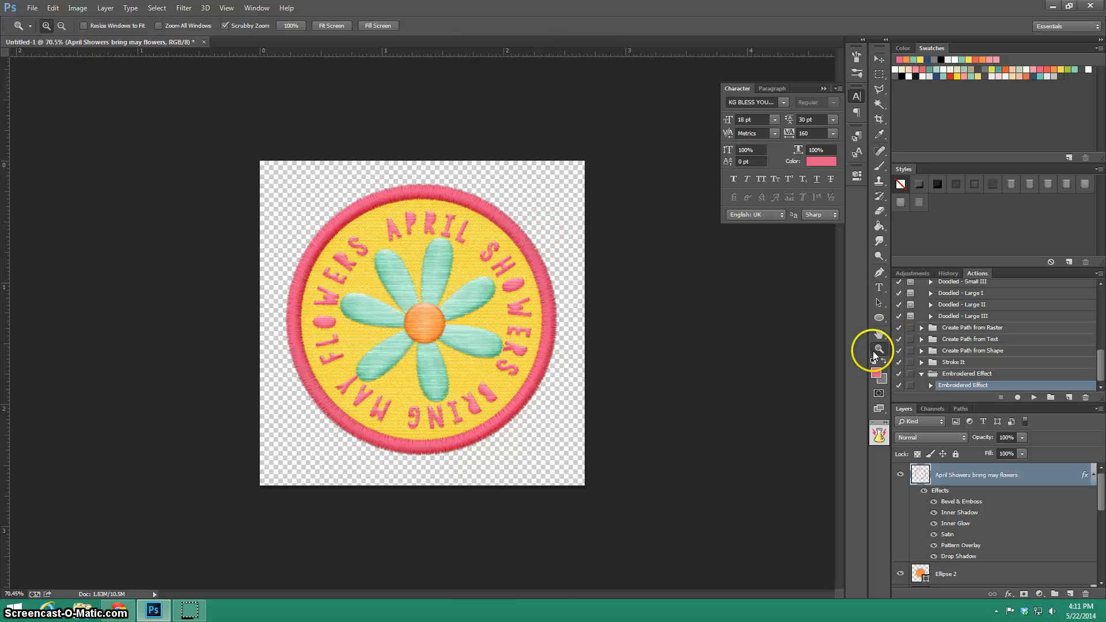
left_click(291, 25)
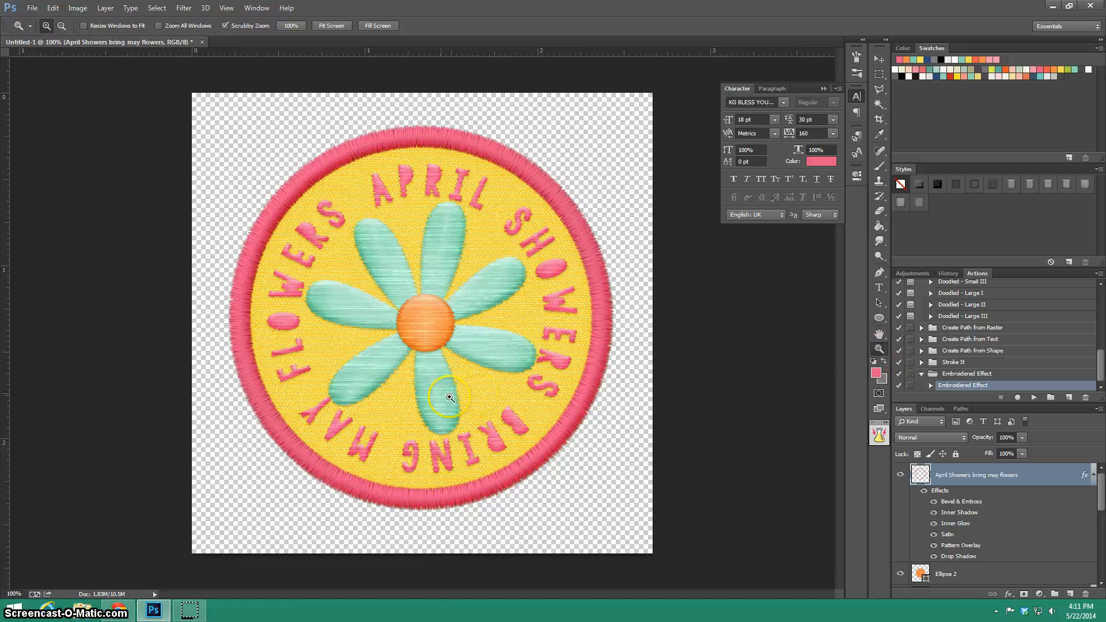
left_click_drag(378, 151, 380, 153)
scroll(293, 372, "down", 10)
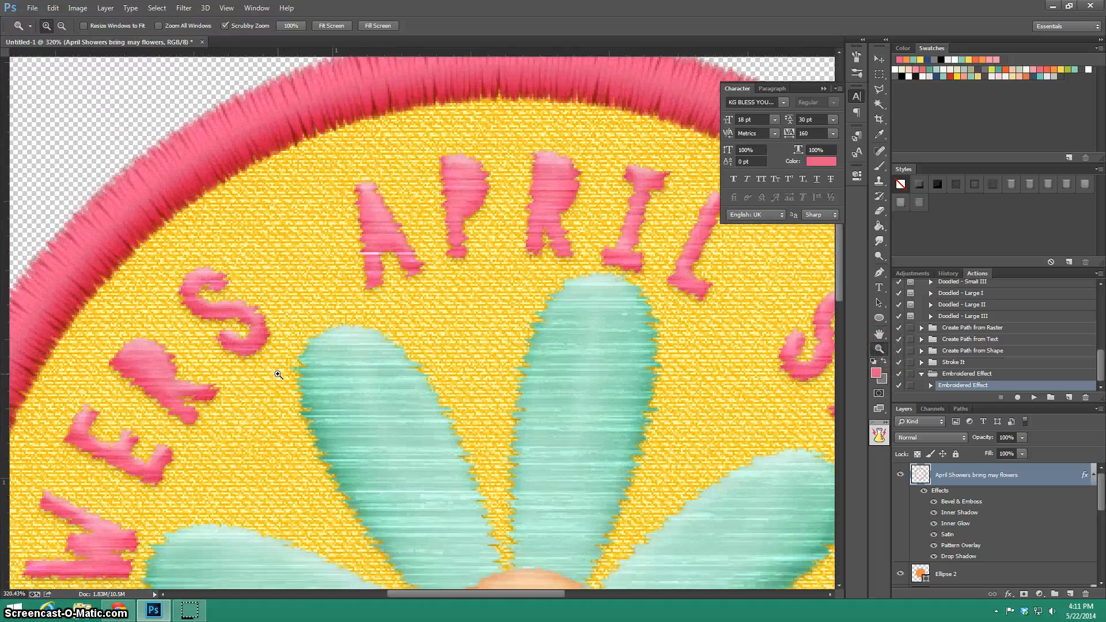
scroll(278, 375, "down", 12)
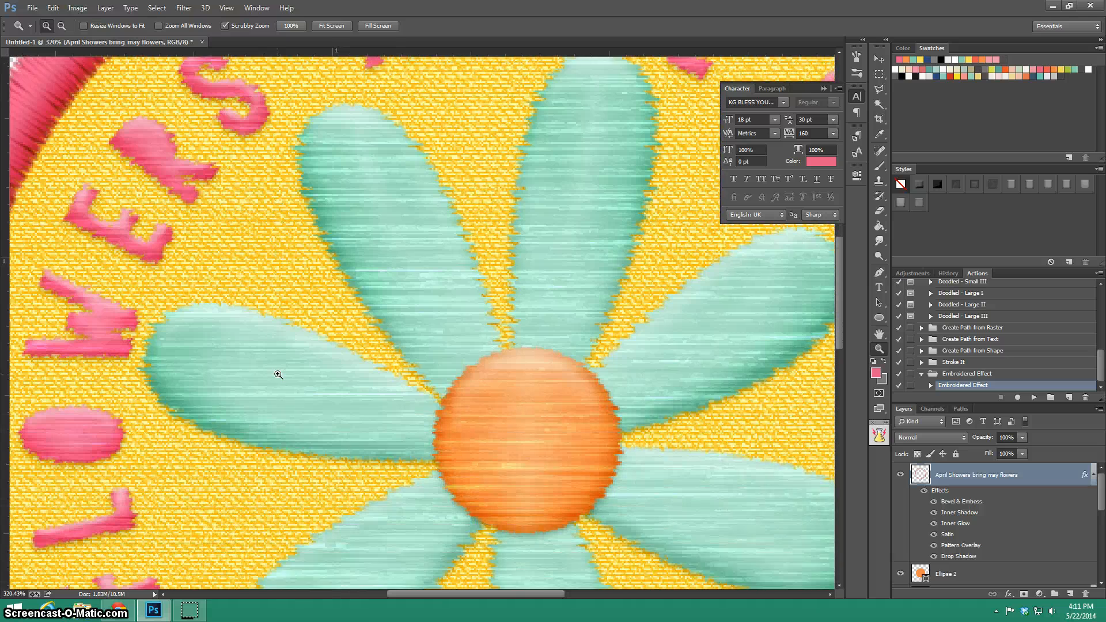
scroll(278, 375, "down", 6)
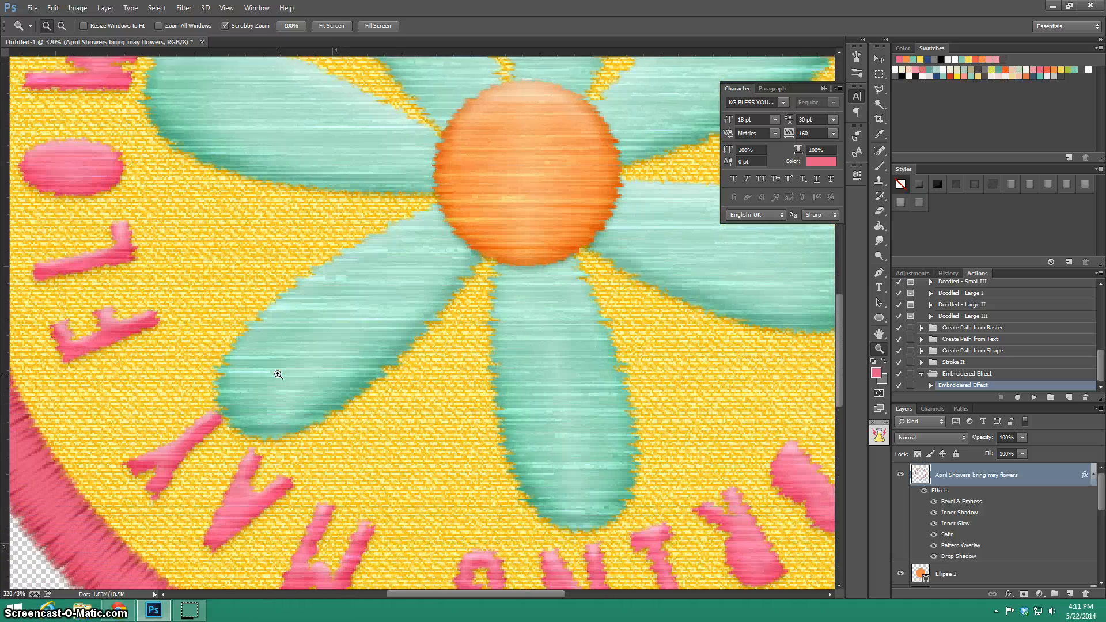
left_click_drag(458, 380, 388, 375)
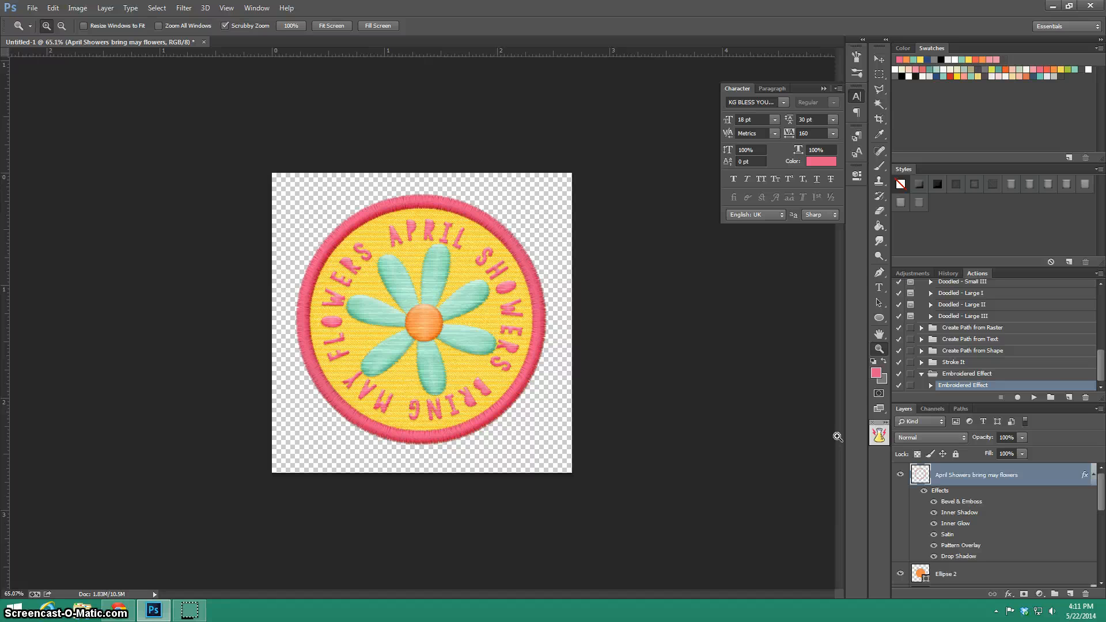
right_click(1046, 472)
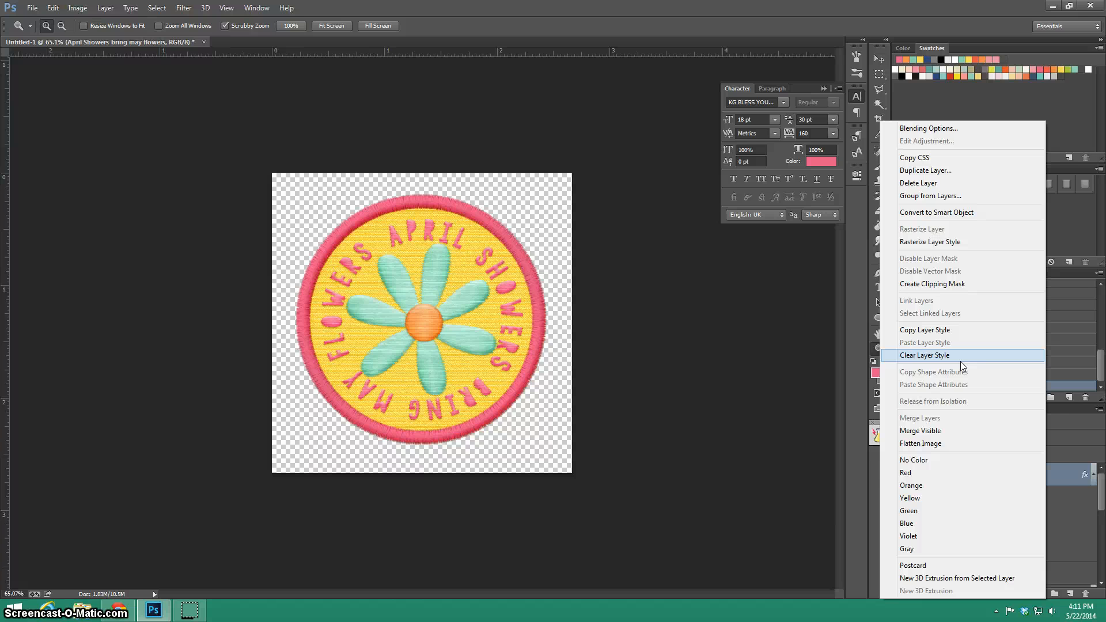
left_click(1054, 470)
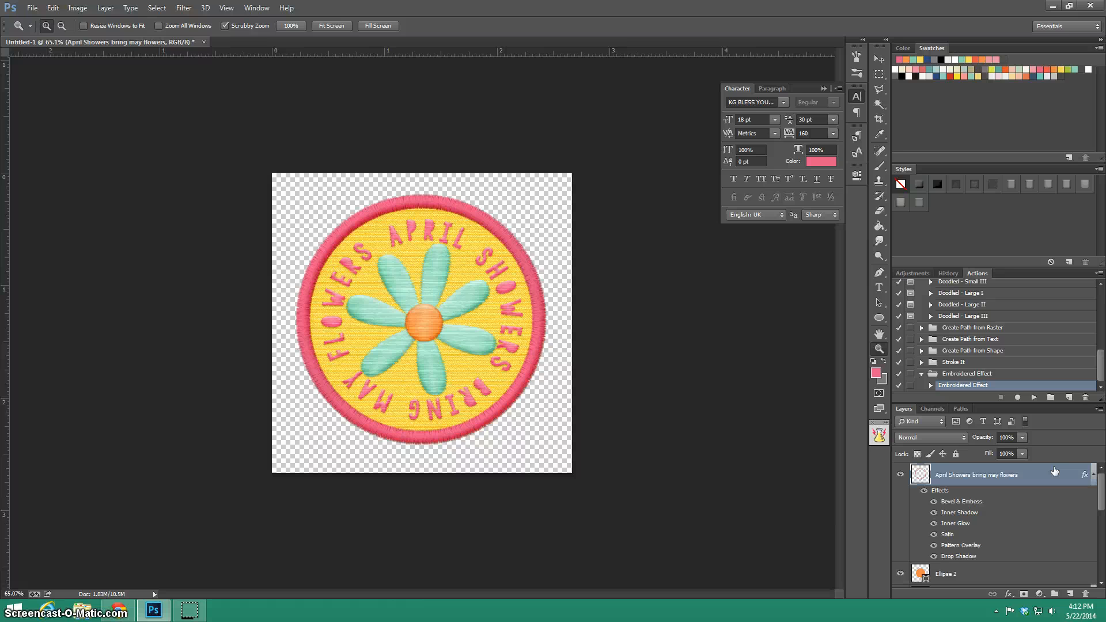
left_click(1060, 475)
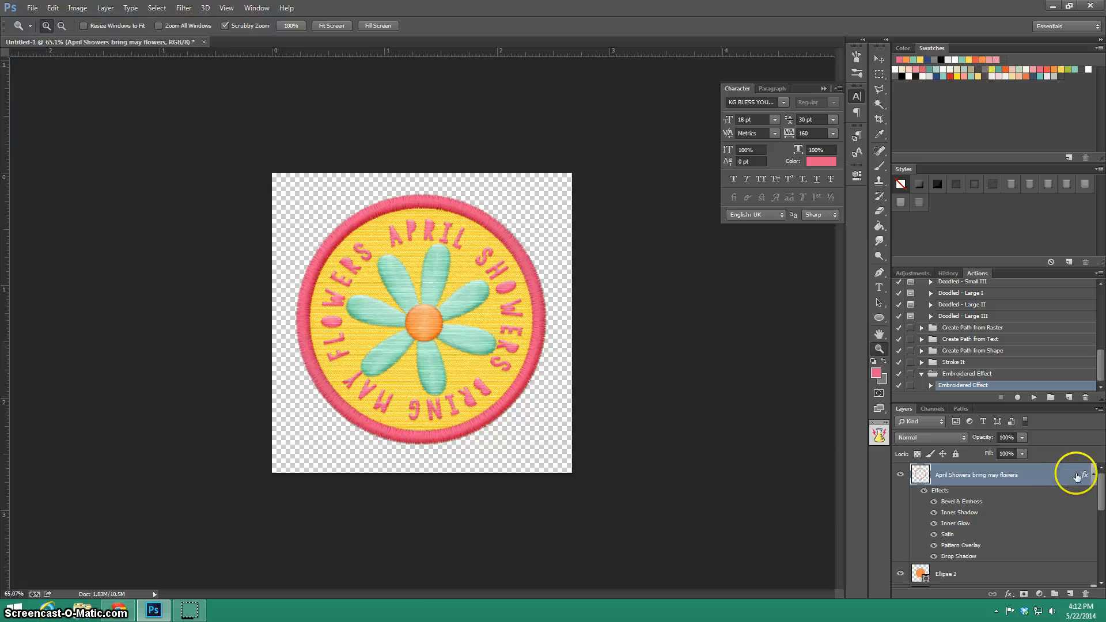